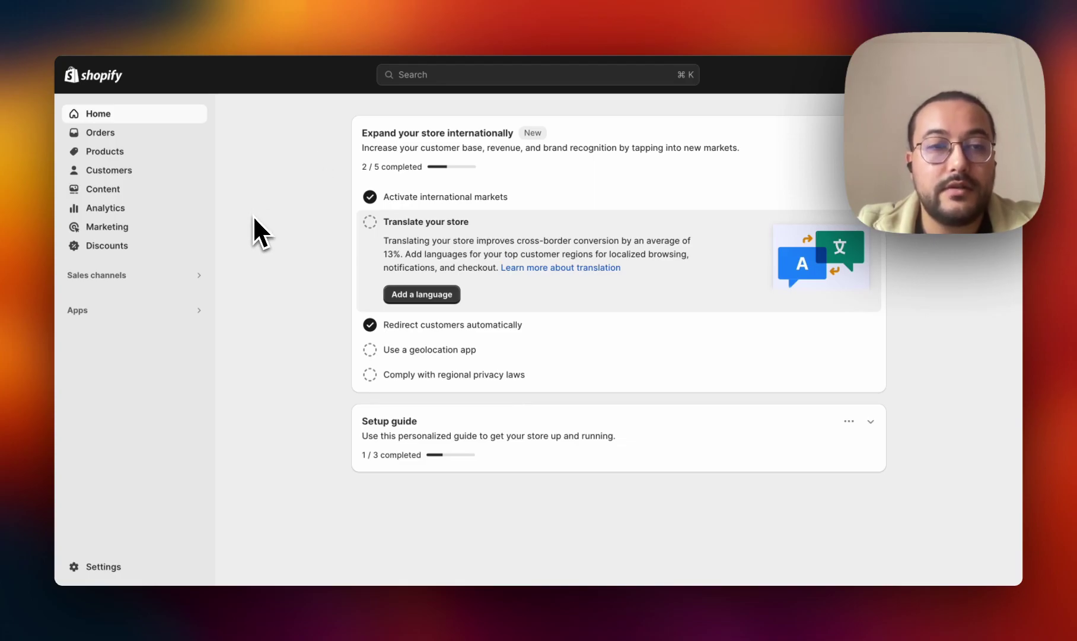
# Step: Open the installed Smart Bulk Image Upload app from the store admin and create a new upload
pyautogui.click(146, 310)
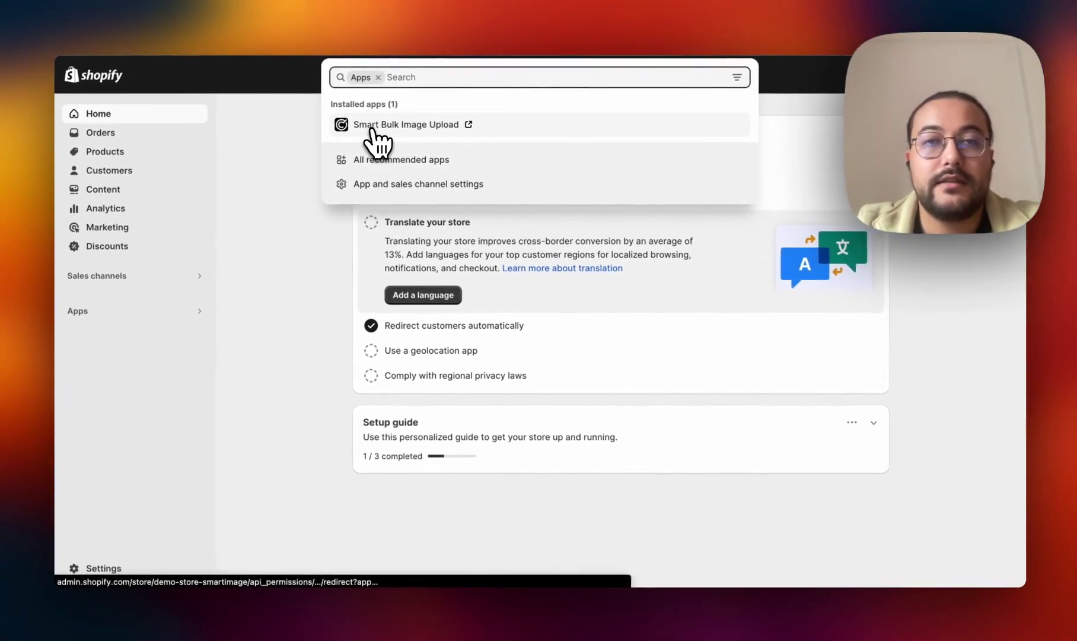
pyautogui.click(498, 128)
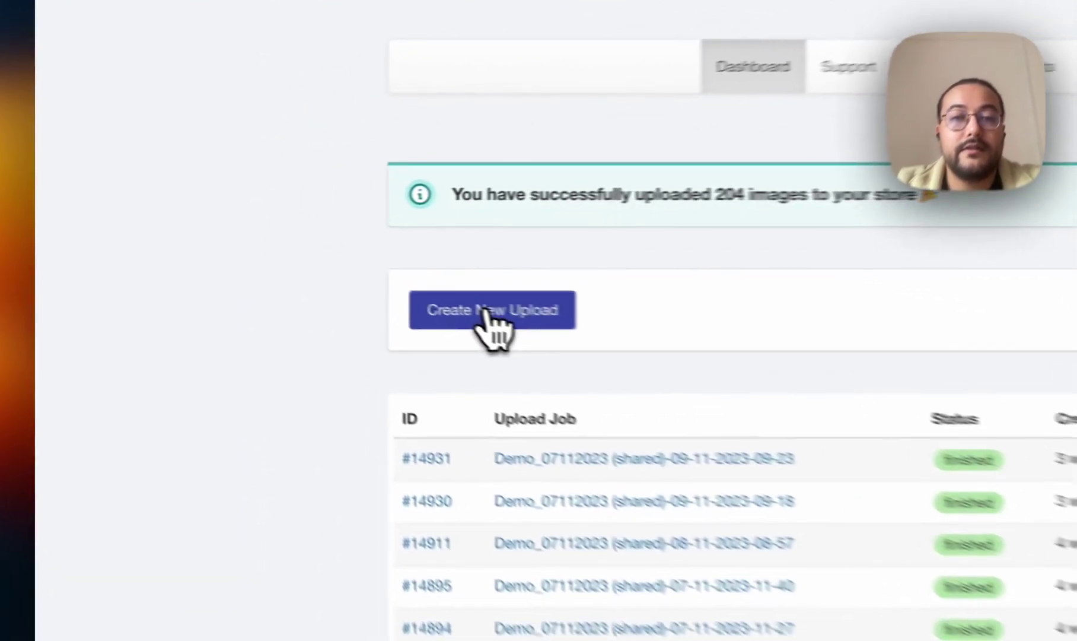
pyautogui.click(312, 267)
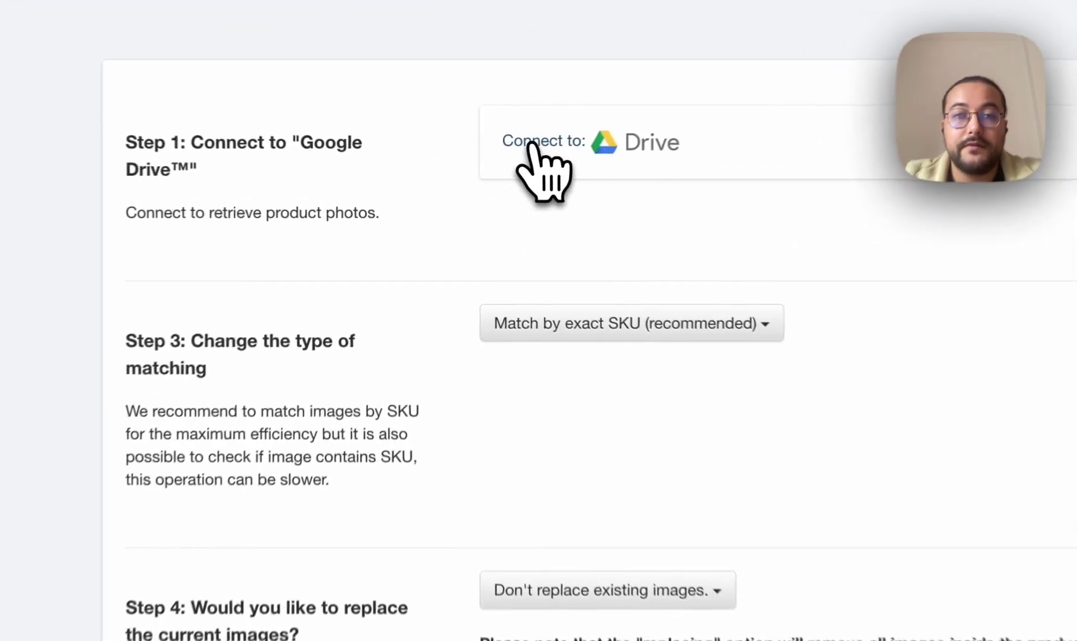
# Step: Connect Google Drive using the Smart Image Upload account and grant all the requested Drive permissions
pyautogui.click(481, 172)
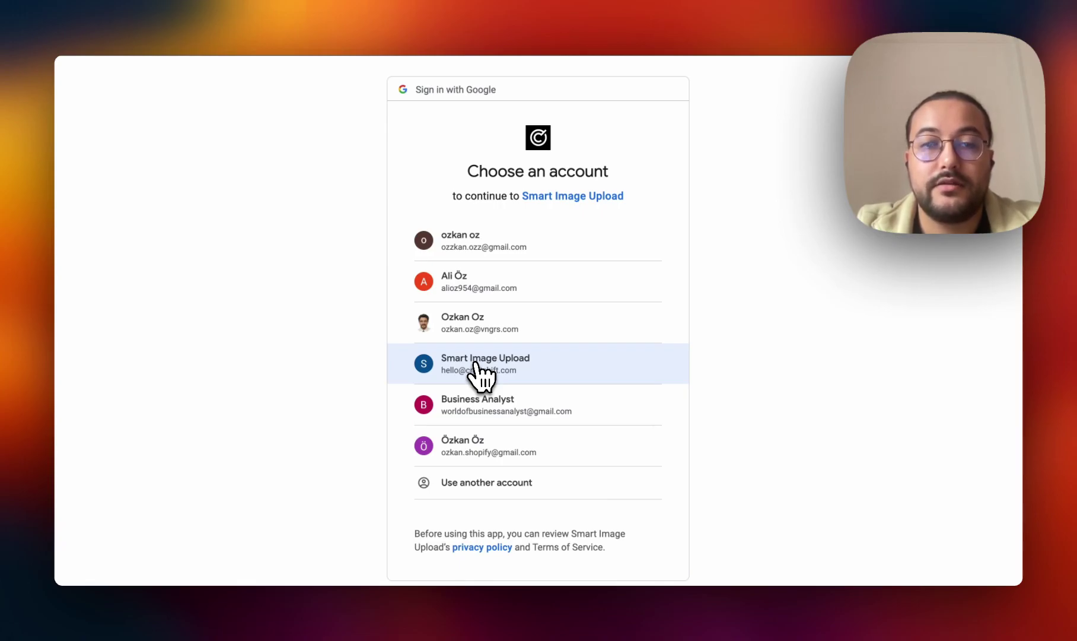
pyautogui.click(476, 365)
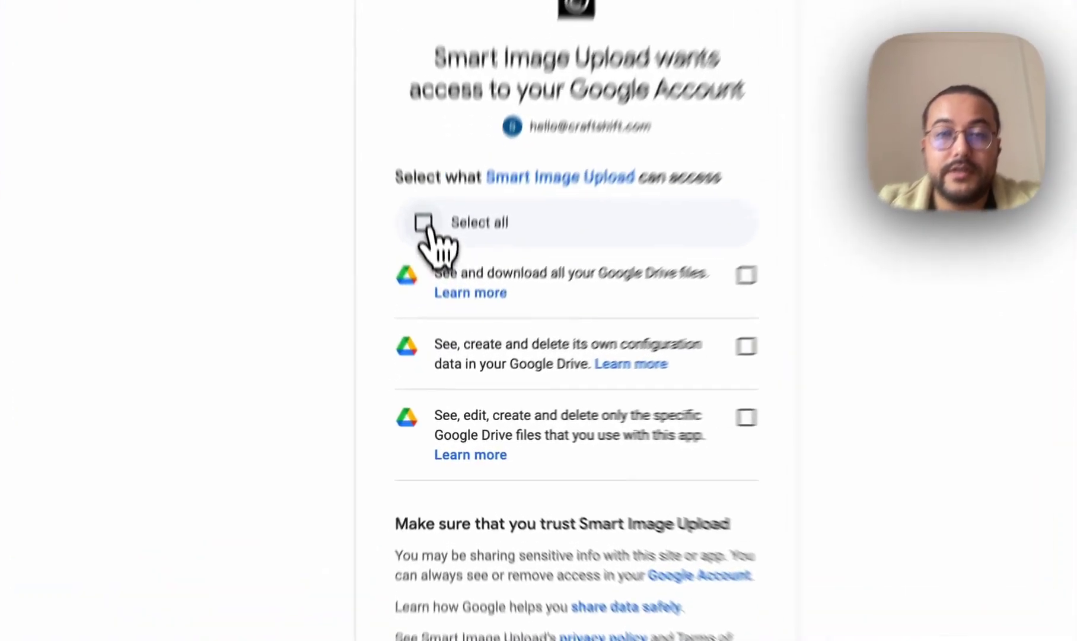
pyautogui.click(426, 229)
pyautogui.scroll(-5, 630, 454)
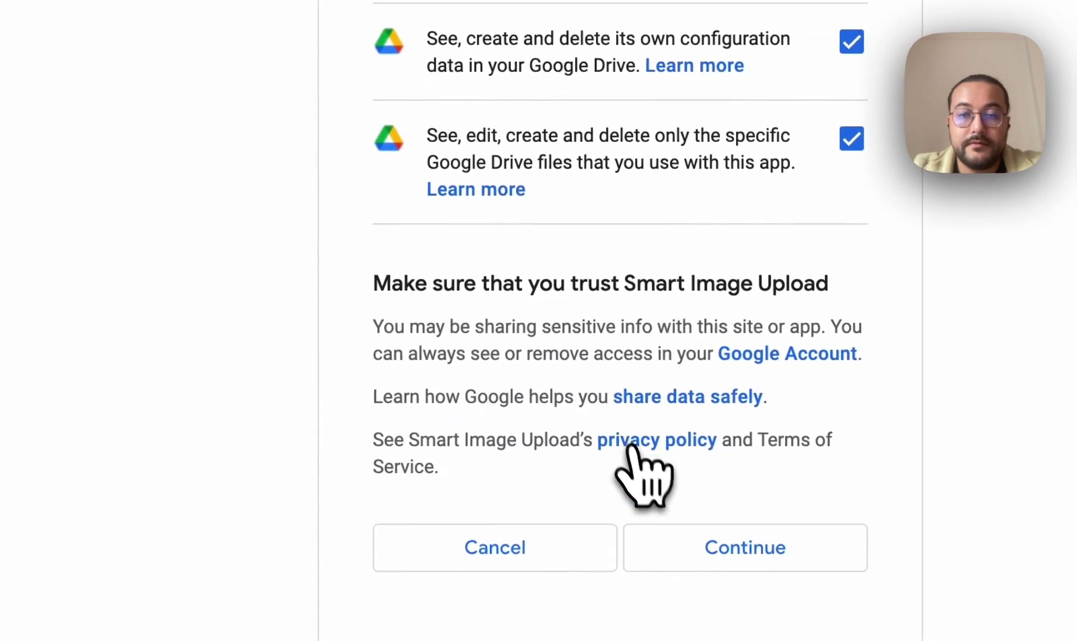
pyautogui.click(707, 537)
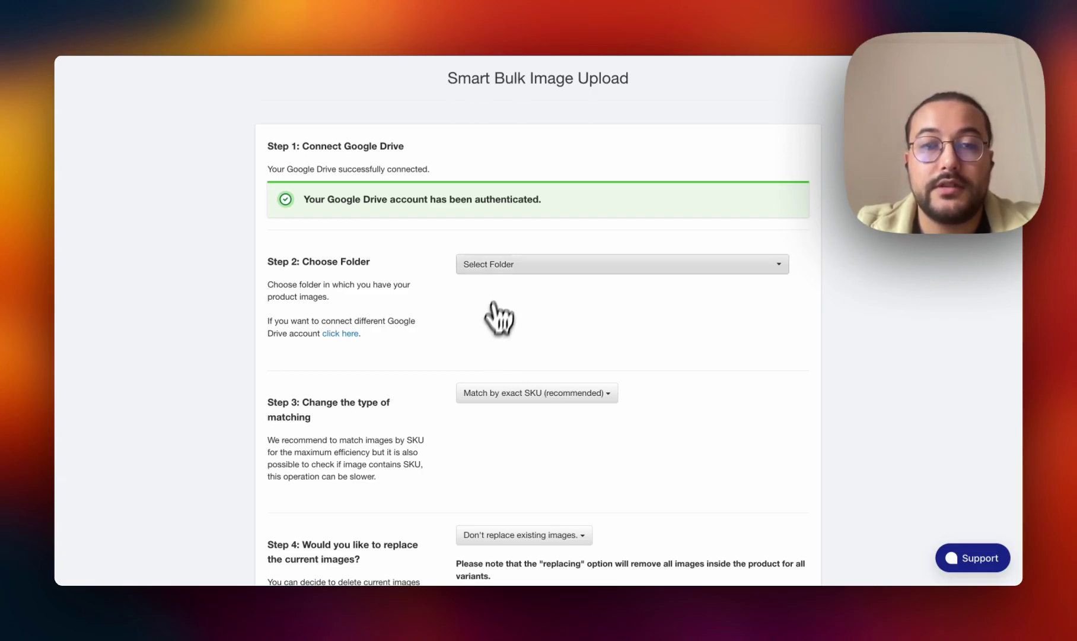
# Step: Search the Drive folders for "demo" and choose Demo_07122023 (shared) as the product image folder
pyautogui.click(498, 265)
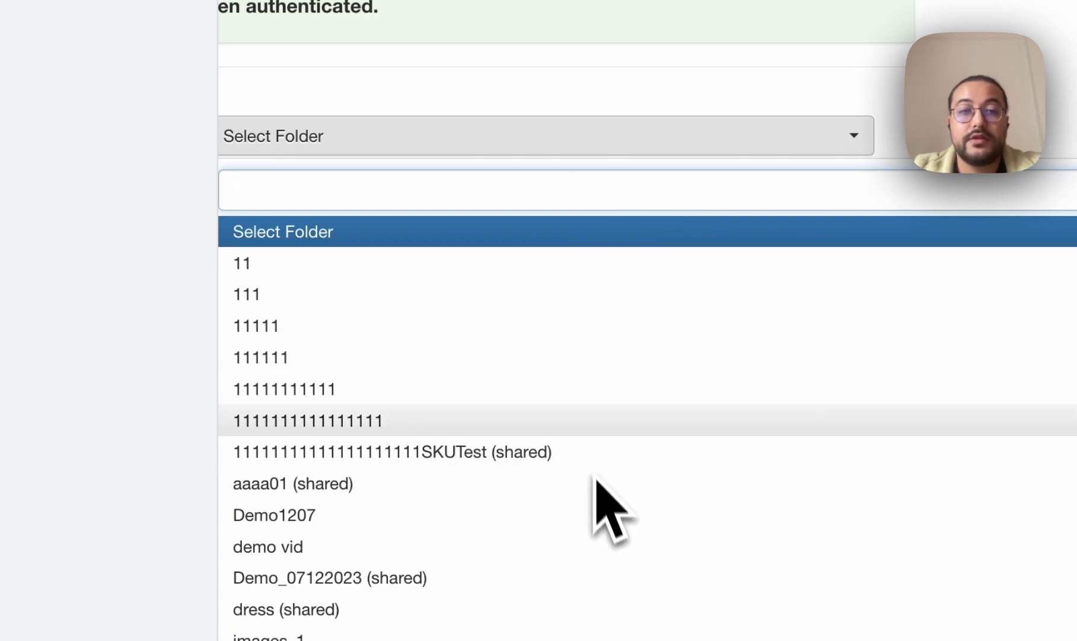
pyautogui.scroll(-2, 582, 522)
pyautogui.scroll(2, 581, 522)
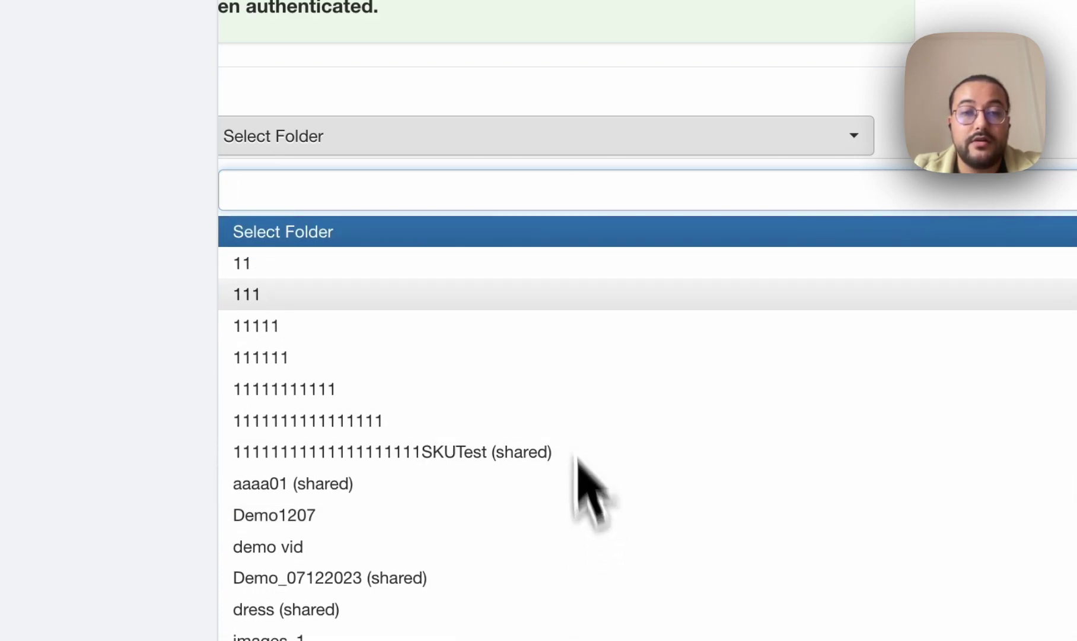
pyautogui.write('demo')
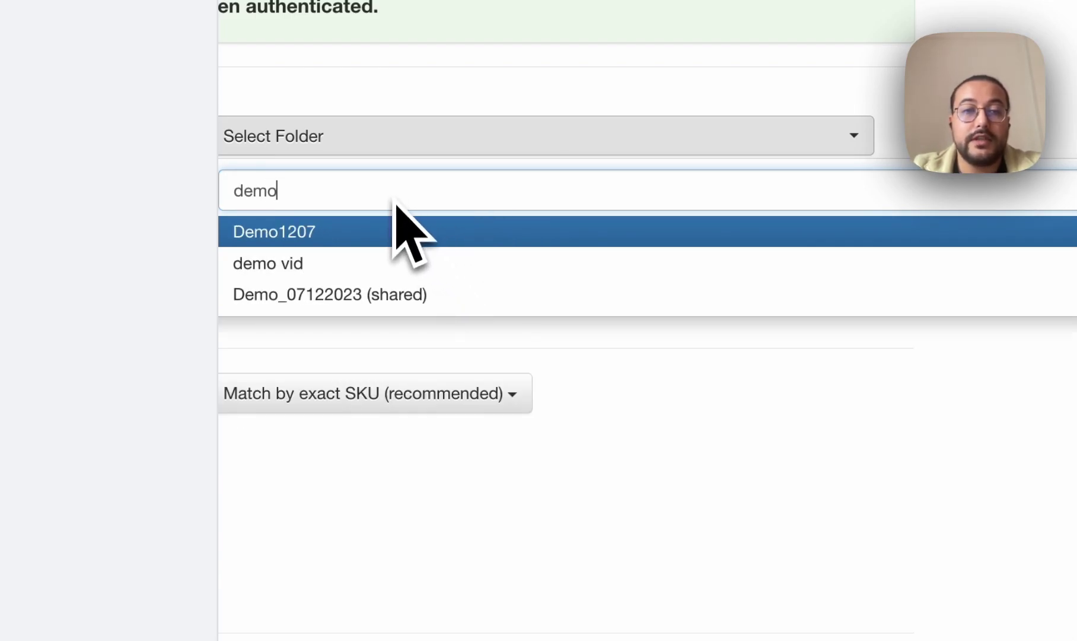
pyautogui.click(377, 299)
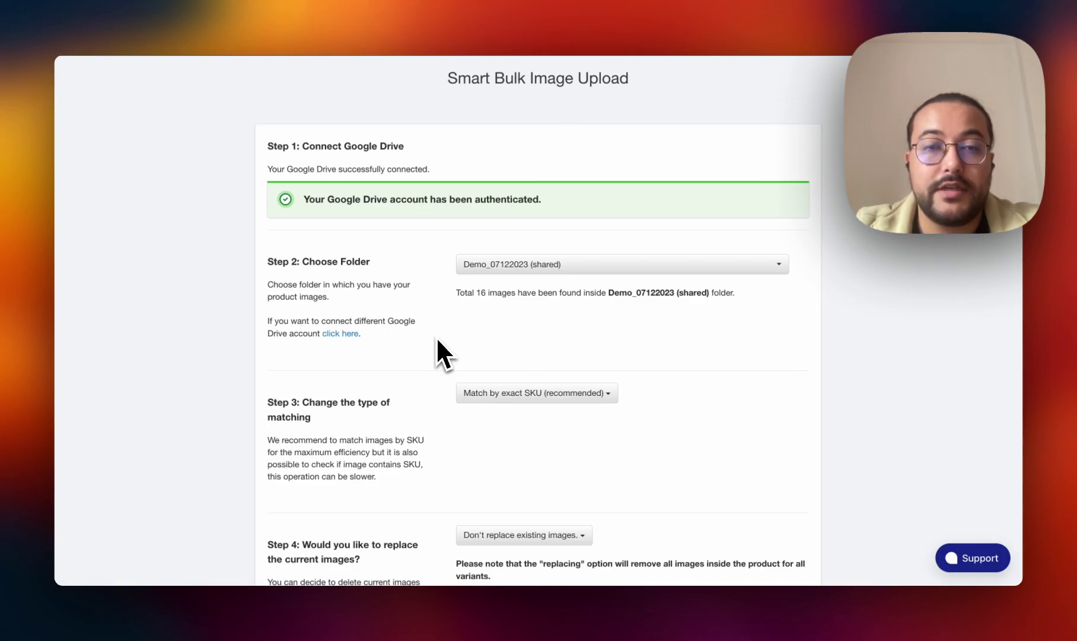
# Step: Set the matching type to Match by exact SKU (recommended)
pyautogui.scroll(-3, 438, 341)
pyautogui.scroll(-3, 438, 341)
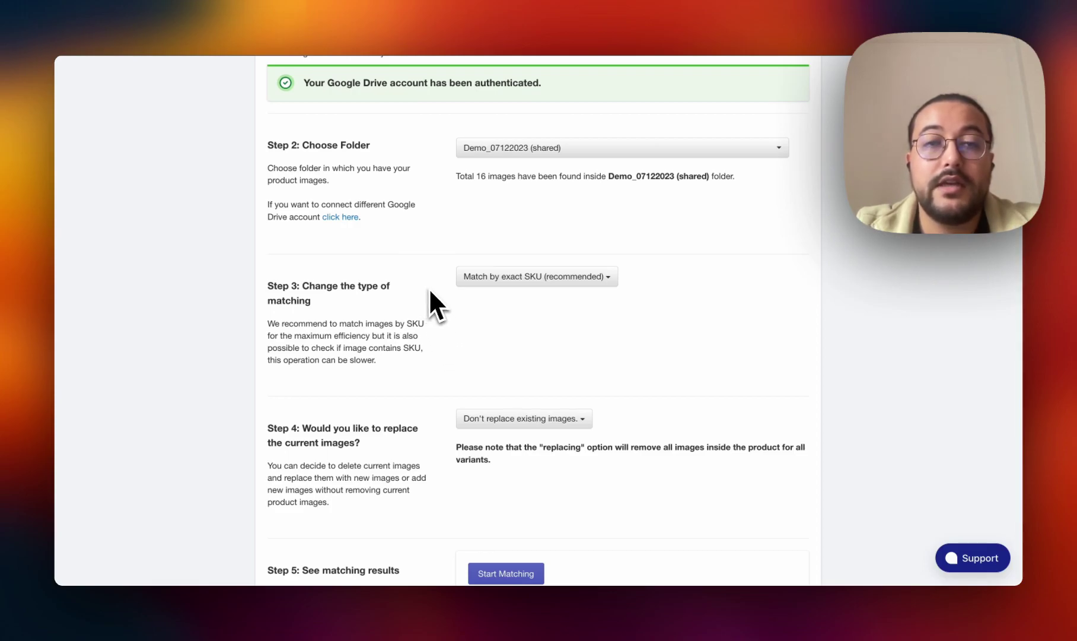
pyautogui.click(500, 291)
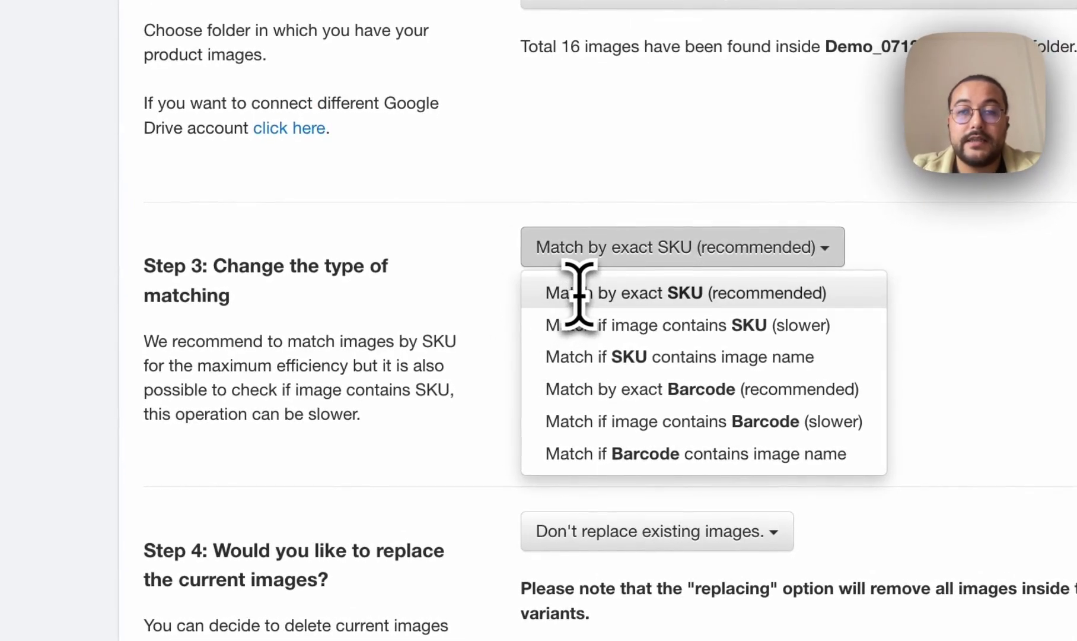
pyautogui.click(578, 292)
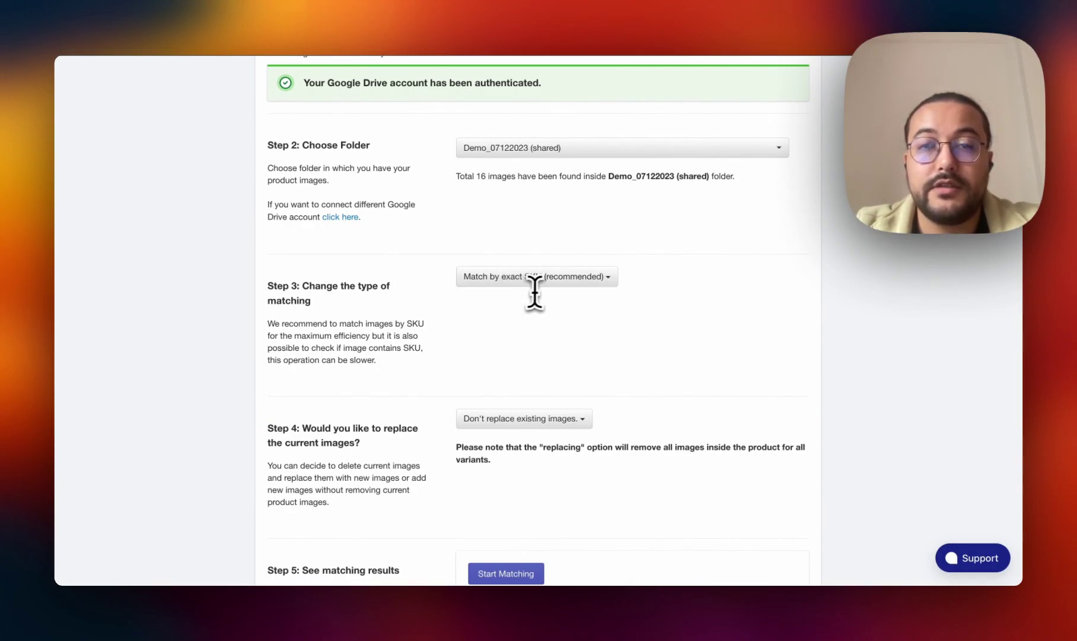
# Step: Check the product list in the Shopify admin for existing product images, and return to the upload setup
pyautogui.scroll(-3, 529, 331)
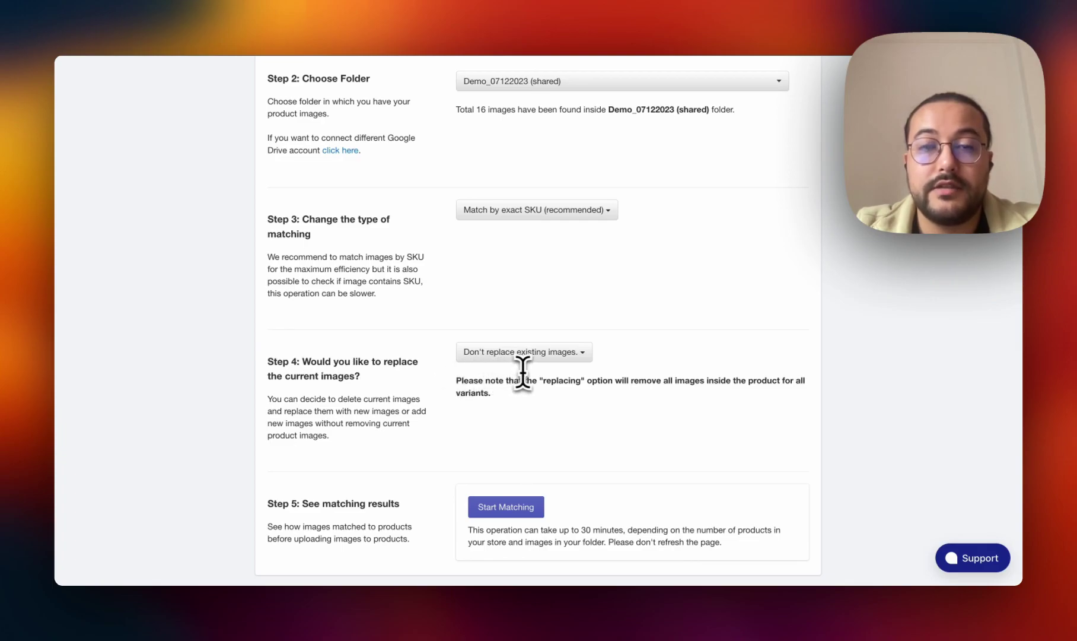
pyautogui.click(323, 11)
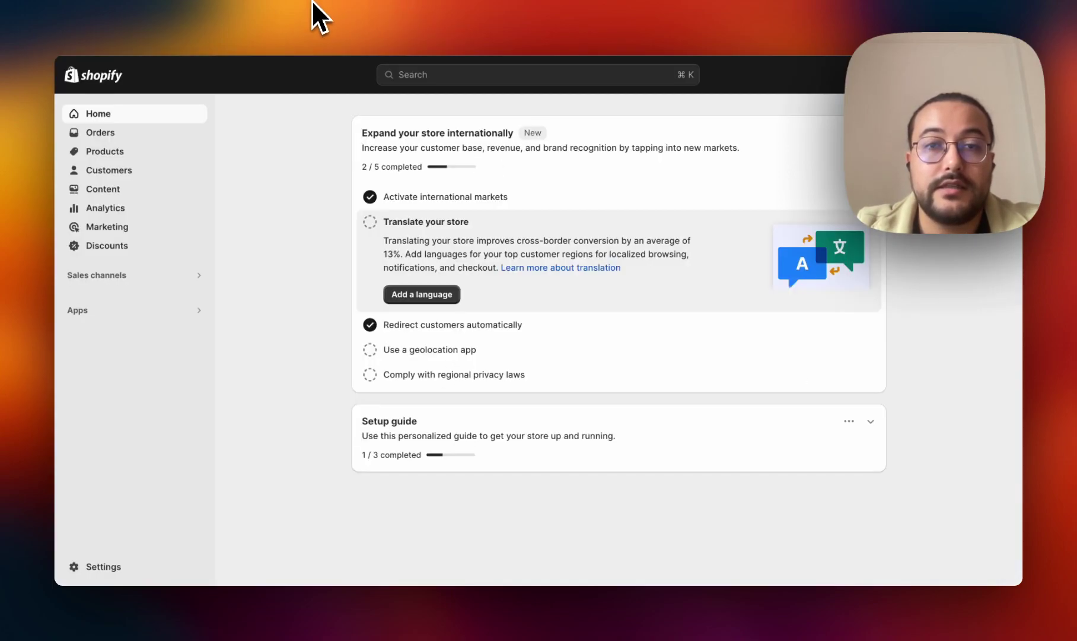
pyautogui.click(113, 152)
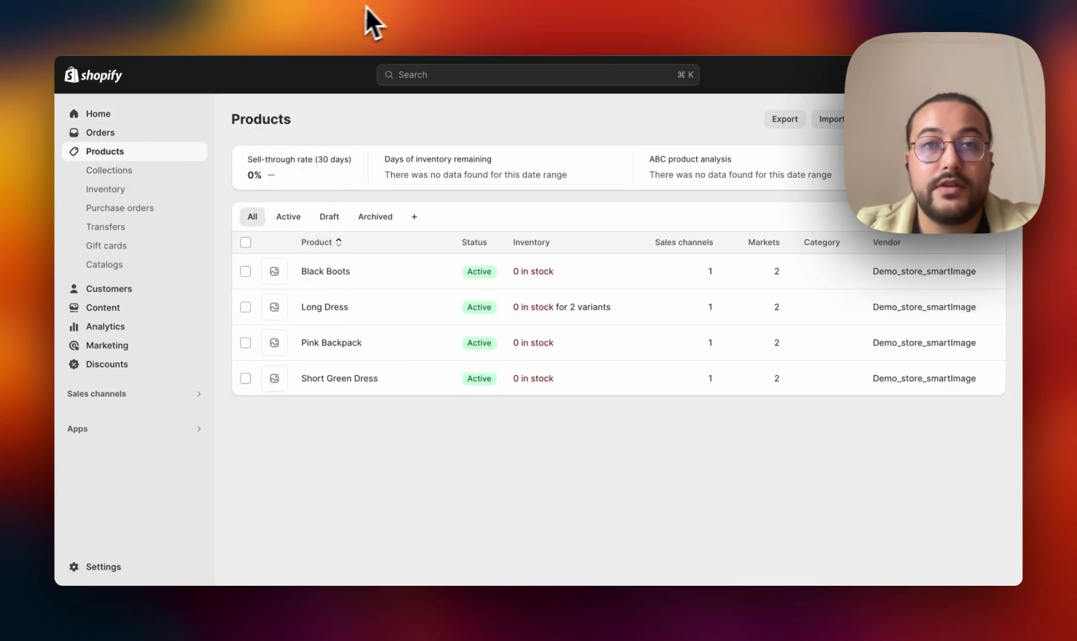
pyautogui.click(405, 4)
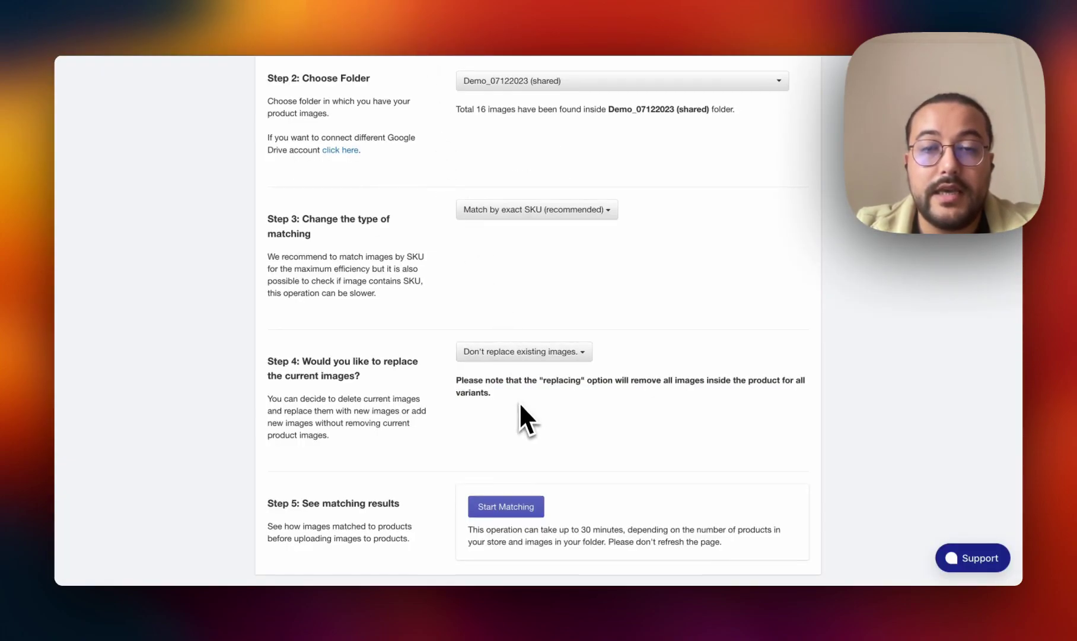
# Step: Start matching the folder's images to products and review the matched file names and their number suffixes
pyautogui.click(511, 508)
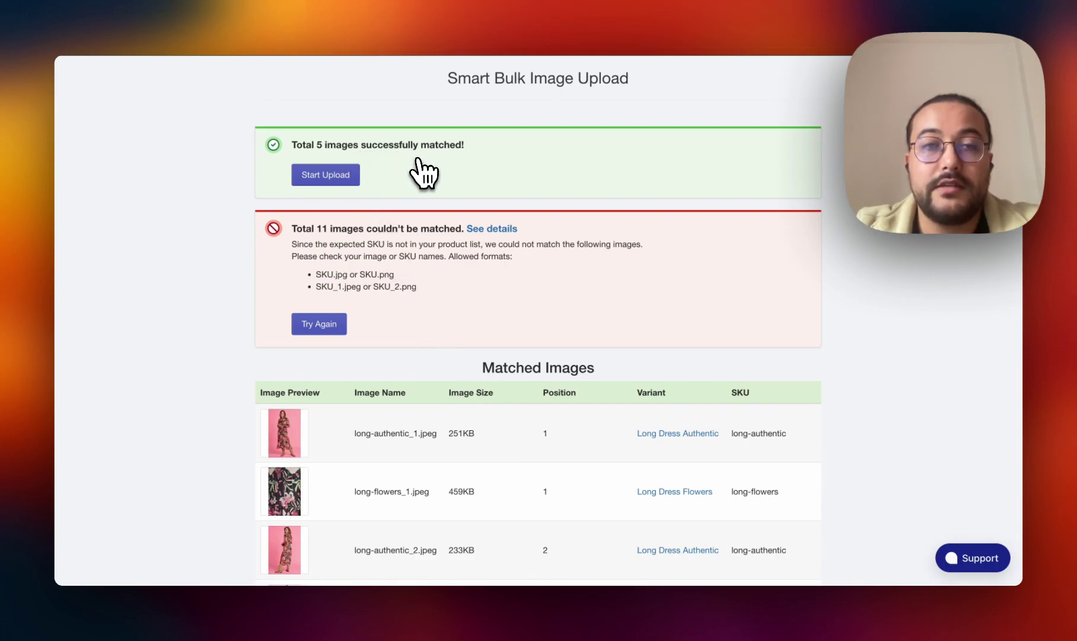
pyautogui.scroll(-3, 437, 343)
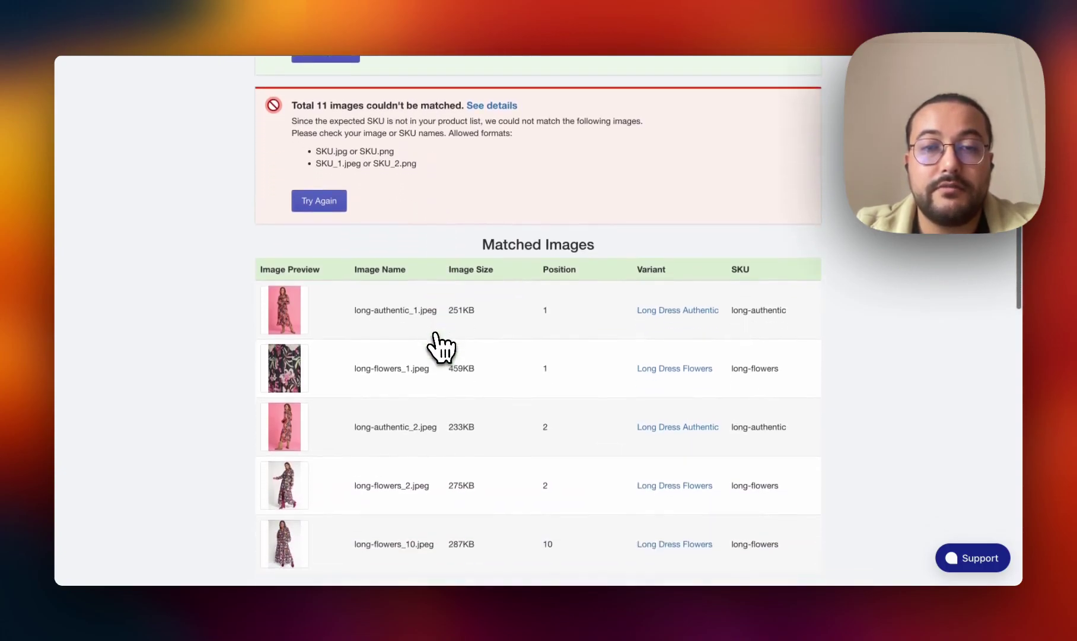
pyautogui.scroll(-2, 437, 343)
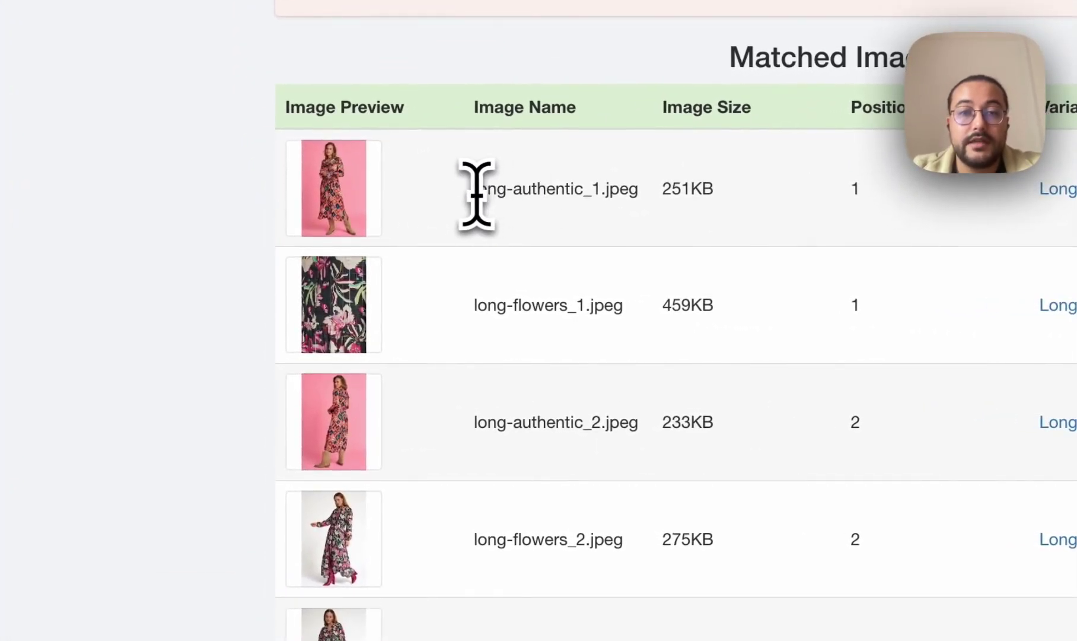
pyautogui.moveTo(584, 193); pyautogui.dragTo(600, 193)
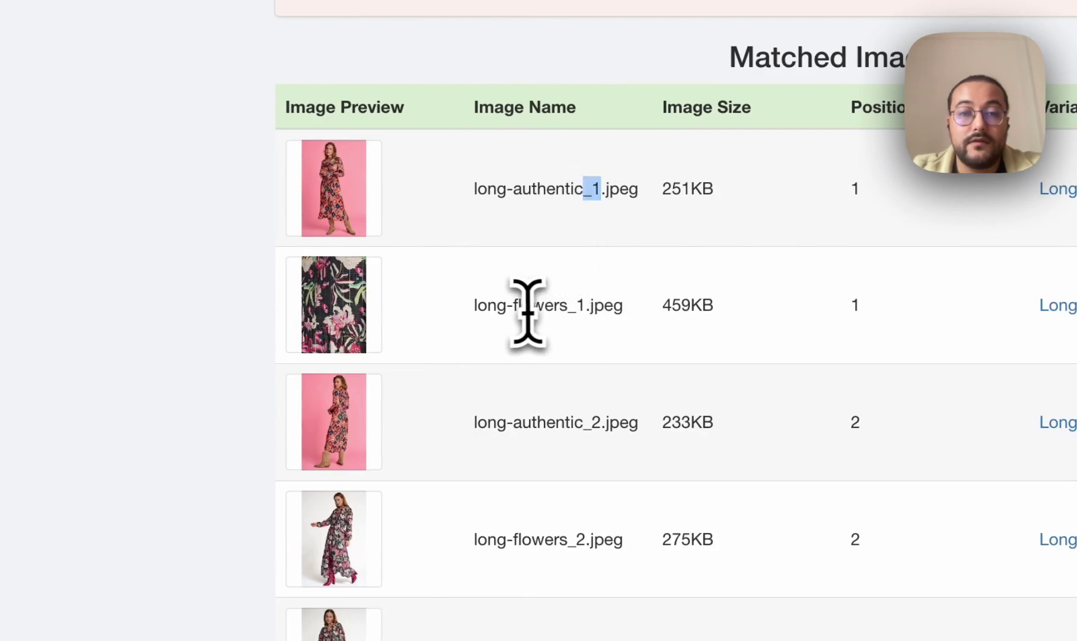
pyautogui.moveTo(567, 306); pyautogui.dragTo(586, 306)
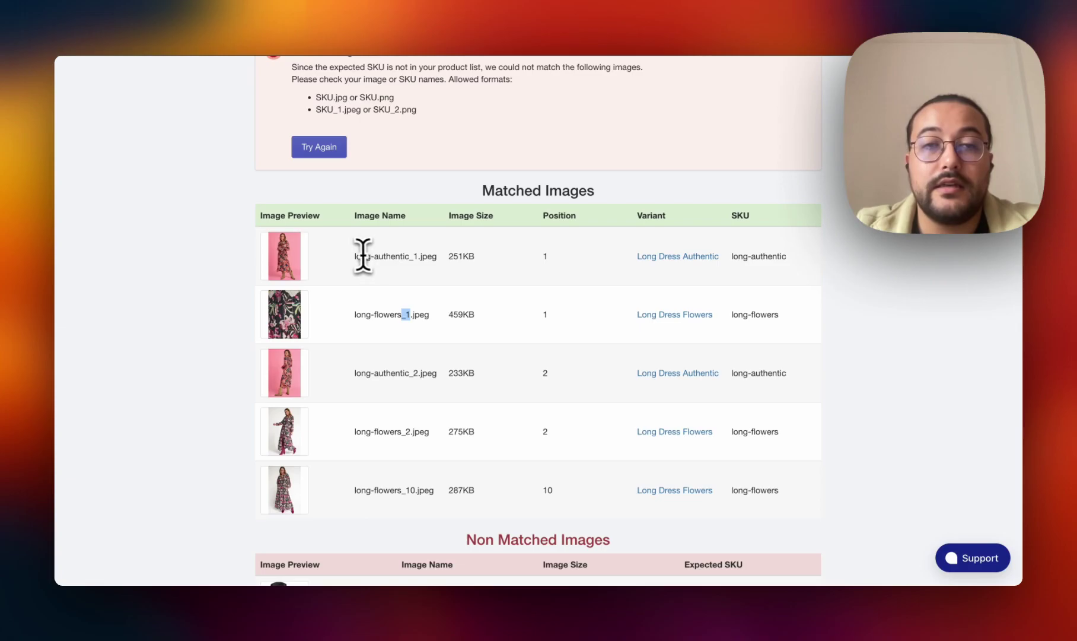
pyautogui.moveTo(355, 255); pyautogui.dragTo(426, 255)
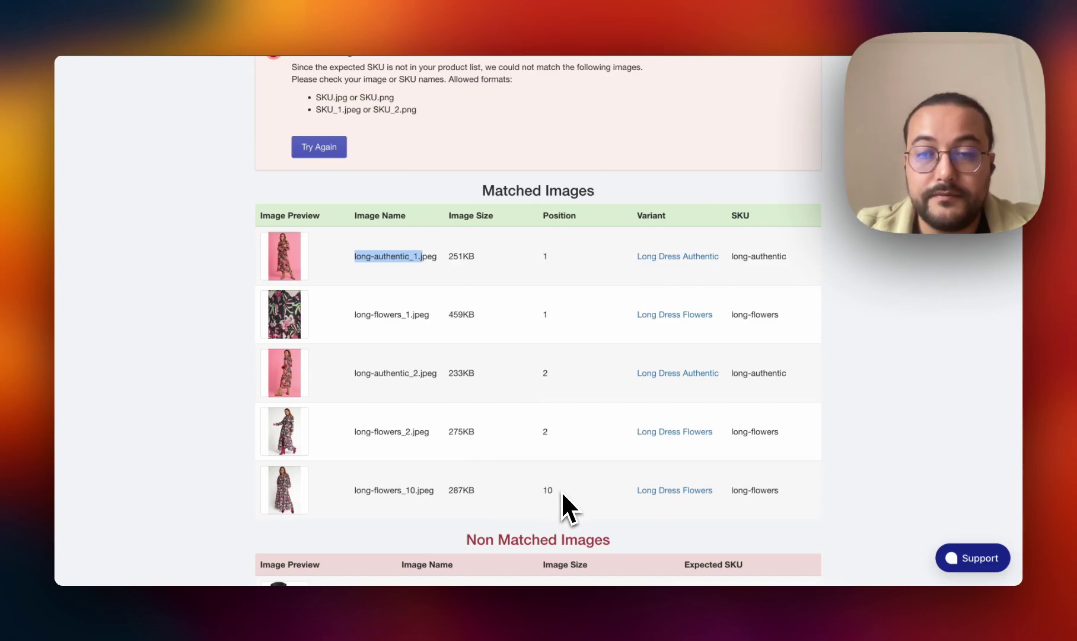
# Step: Start uploading the matched images to the store
pyautogui.scroll(5, 561, 491)
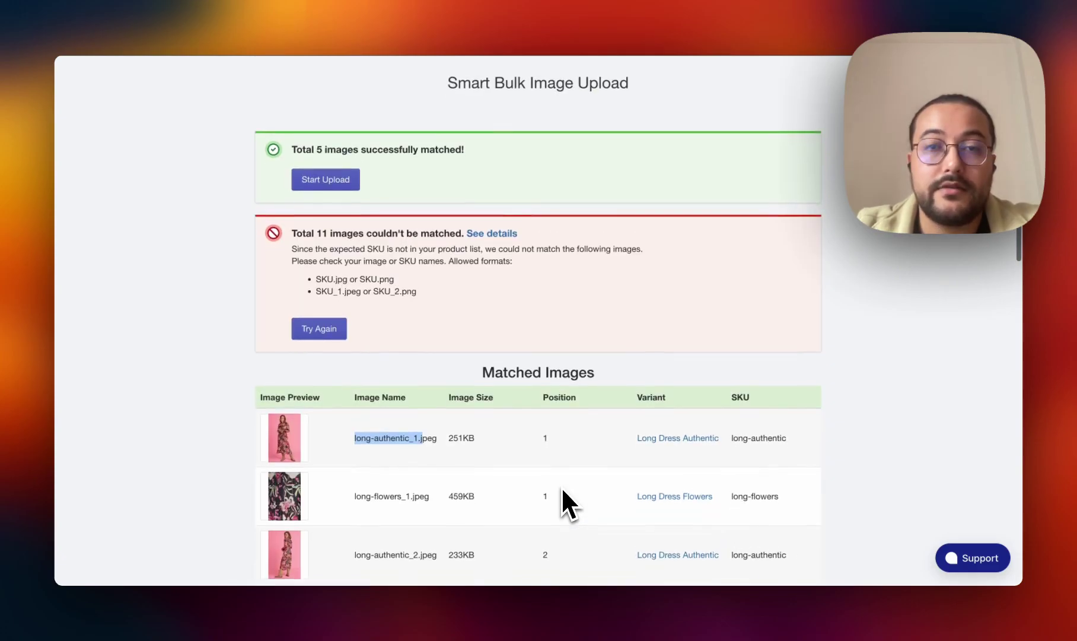
pyautogui.click(331, 176)
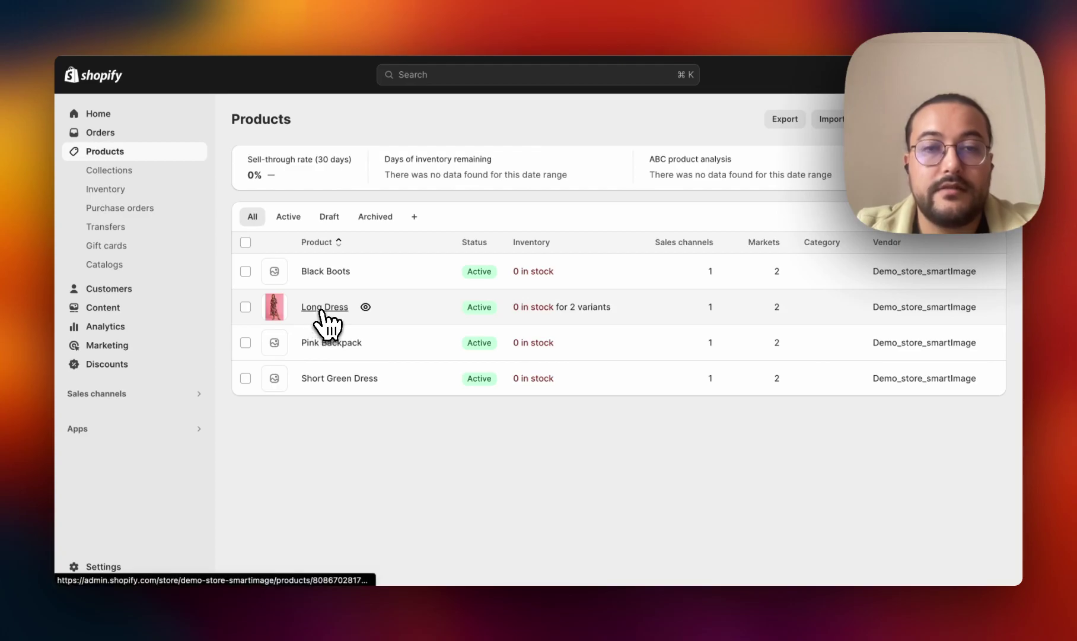
# Step: Open the Long Dress product in the Shopify admin and inspect its media, variant images and variant SKUs
pyautogui.click(324, 307)
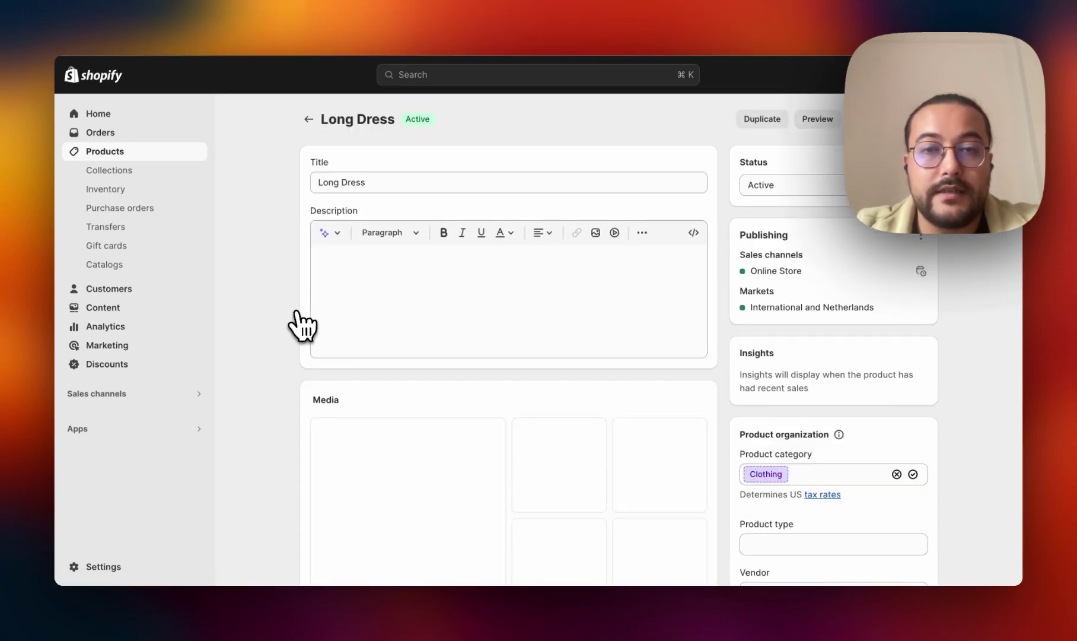
pyautogui.scroll(-5, 295, 355)
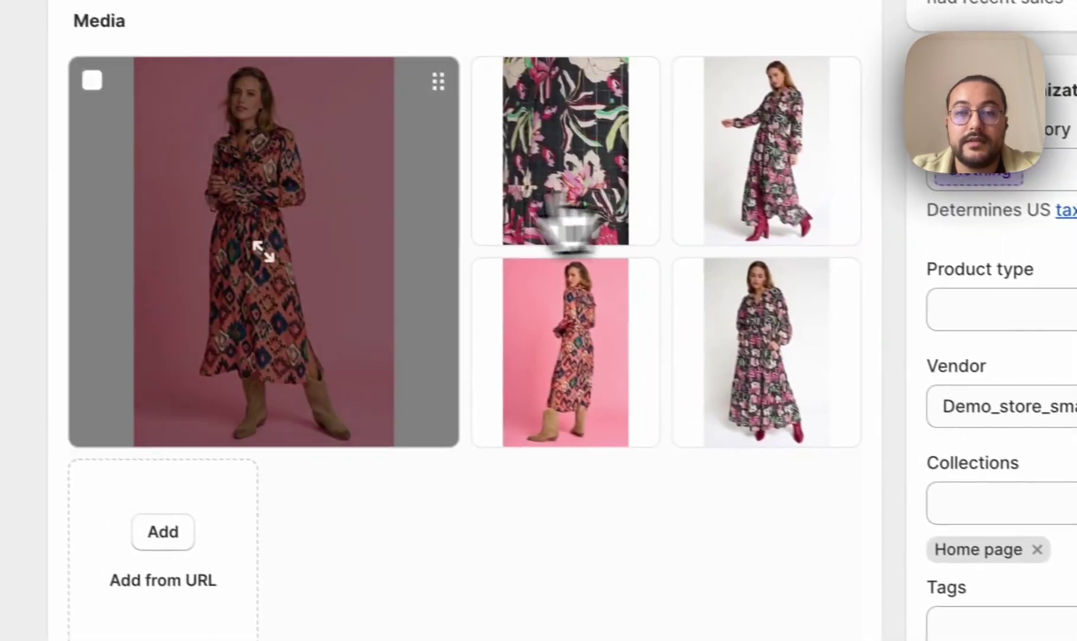
pyautogui.scroll(-4, 415, 510)
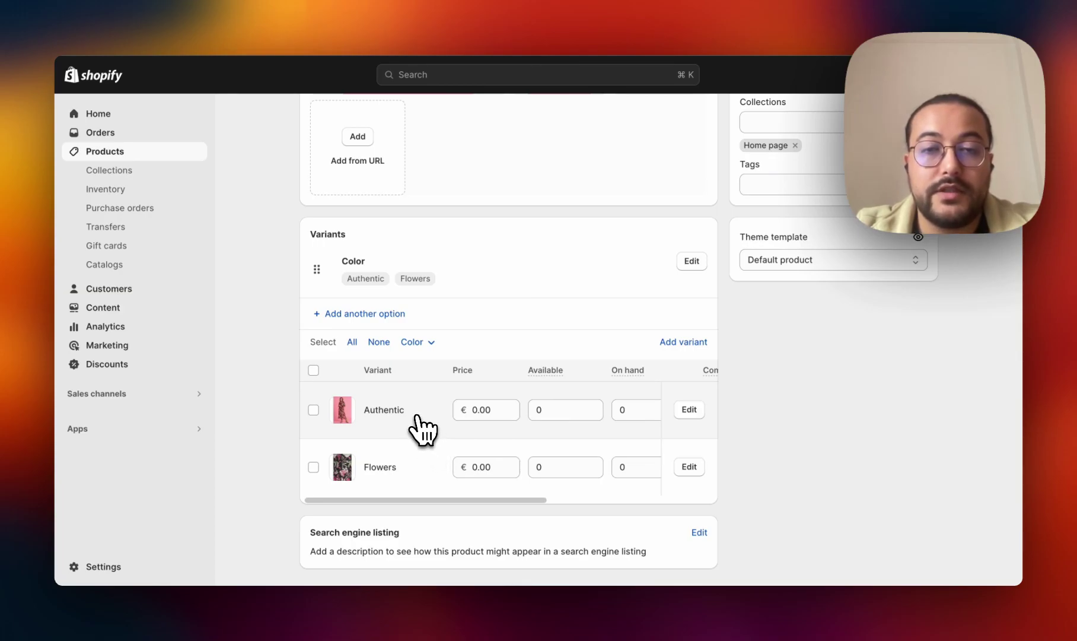
pyautogui.hscroll(8, 414, 461)
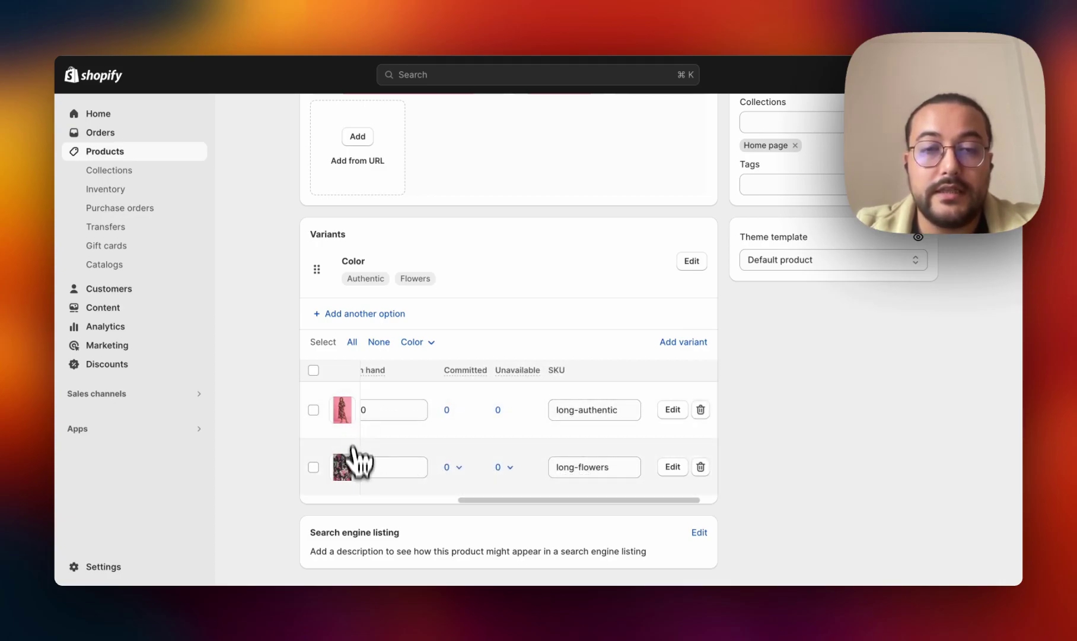
pyautogui.scroll(10, 359, 459)
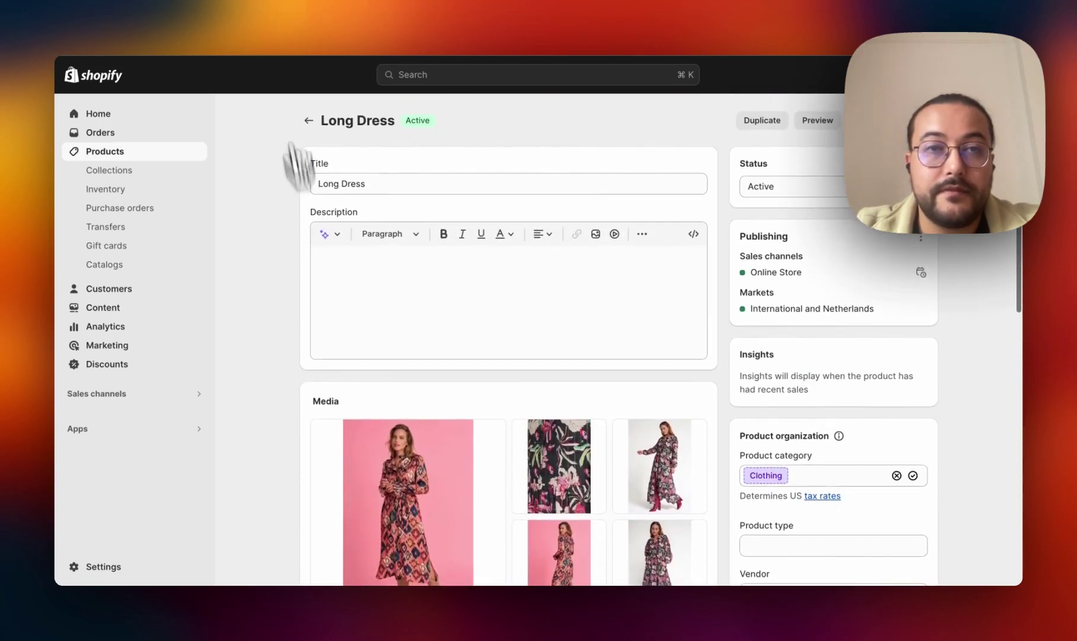
# Step: Switch back to the upload setup for the Demo_07122023 folder and set the matching type to Match if image contains SKU (slower)
pyautogui.click(297, 3)
pyautogui.scroll(-3, 436, 337)
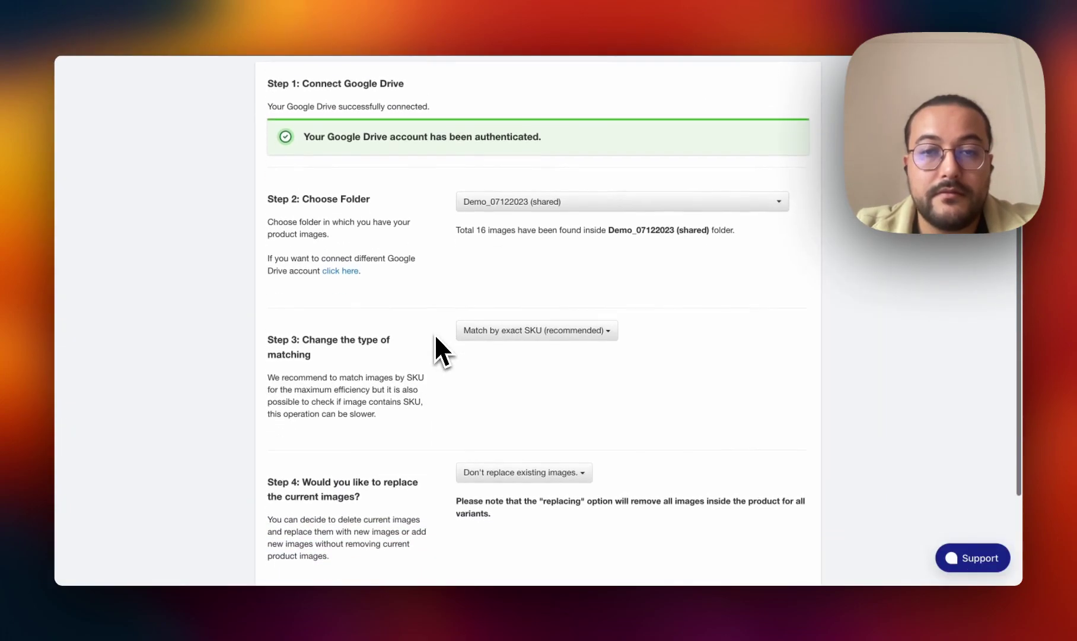
pyautogui.click(515, 291)
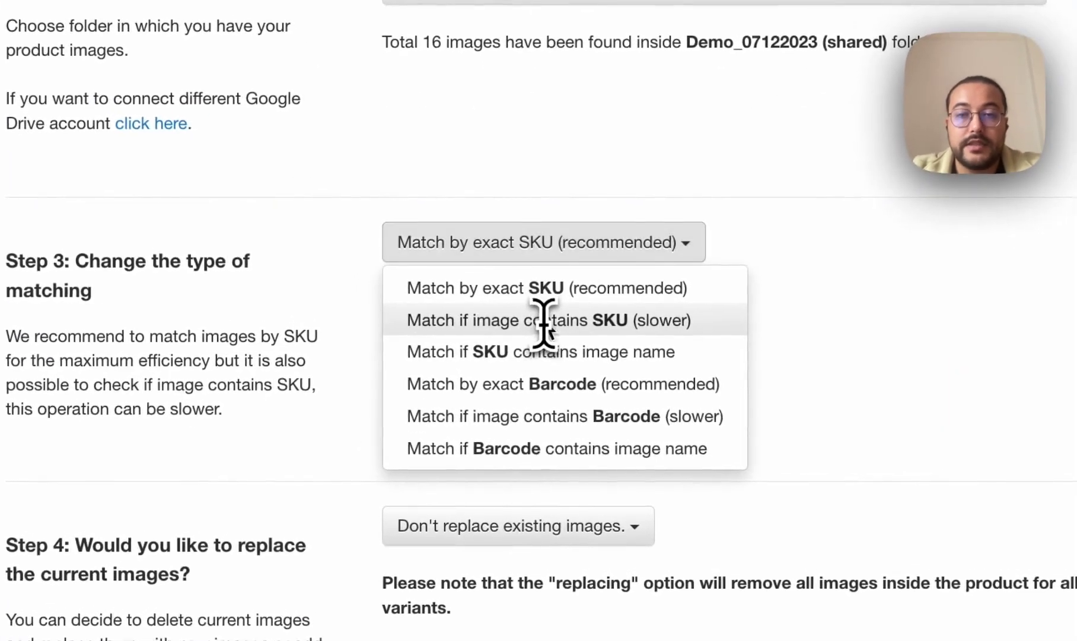
pyautogui.click(533, 320)
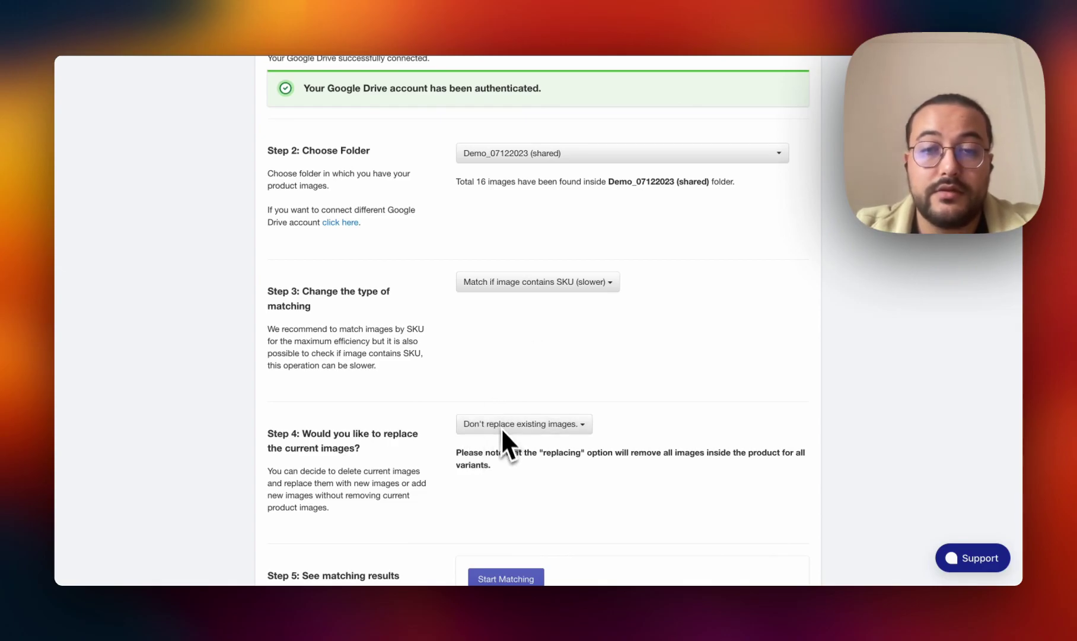
pyautogui.scroll(-3, 516, 454)
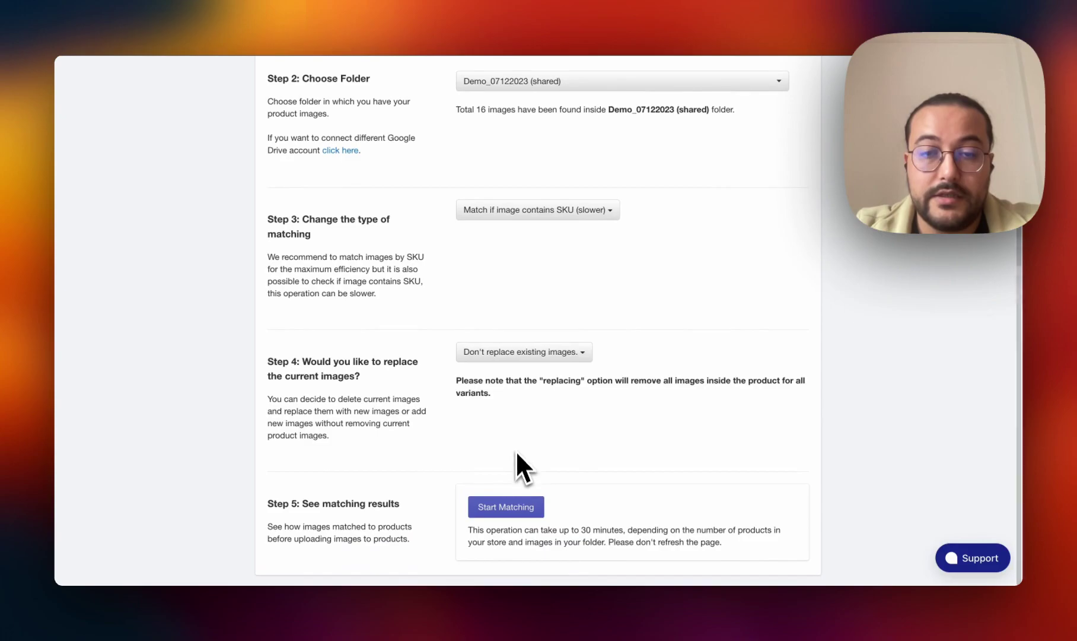
# Step: Start matching the folder's images to products and compare the file name black-boots_1.jpeg with its matched SKU
pyautogui.click(508, 510)
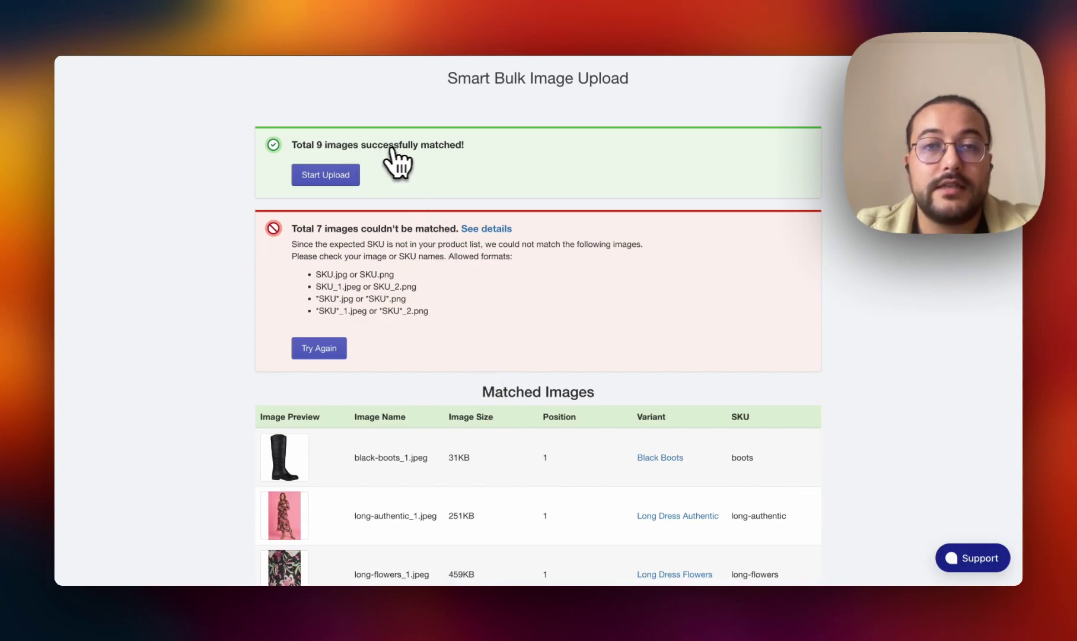
pyautogui.scroll(-2, 409, 198)
pyautogui.scroll(-10, 409, 199)
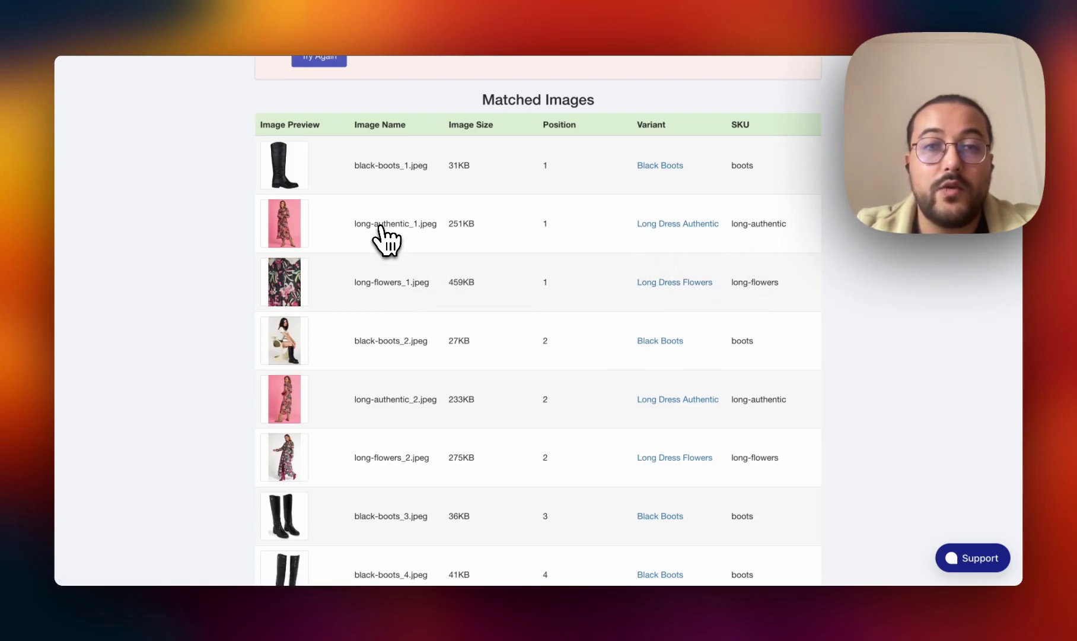
pyautogui.scroll(1, 379, 226)
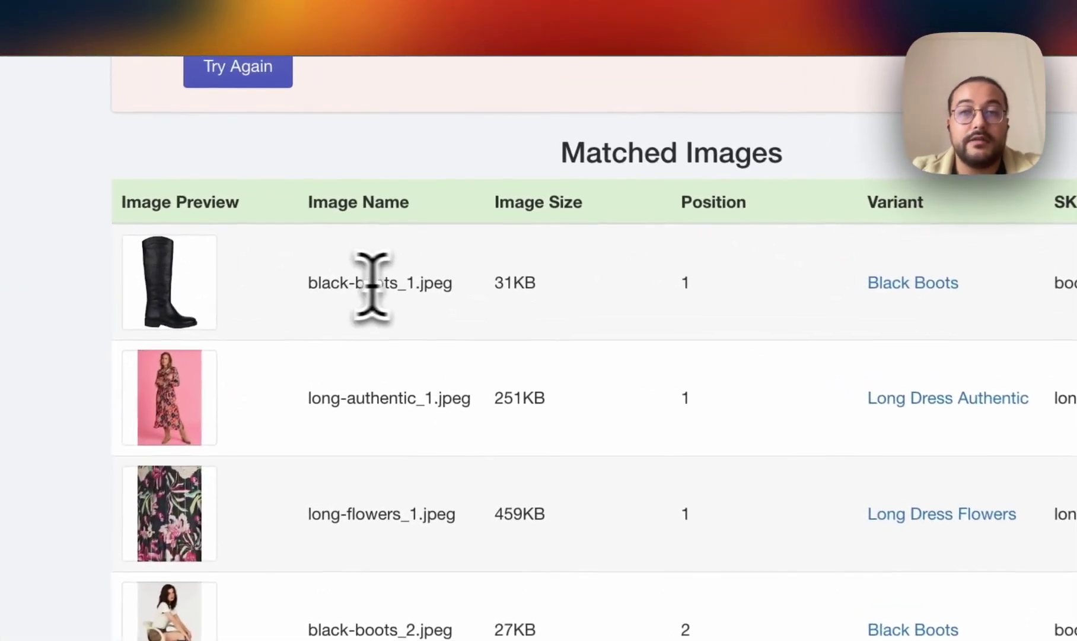
pyautogui.tripleClick(322, 283)
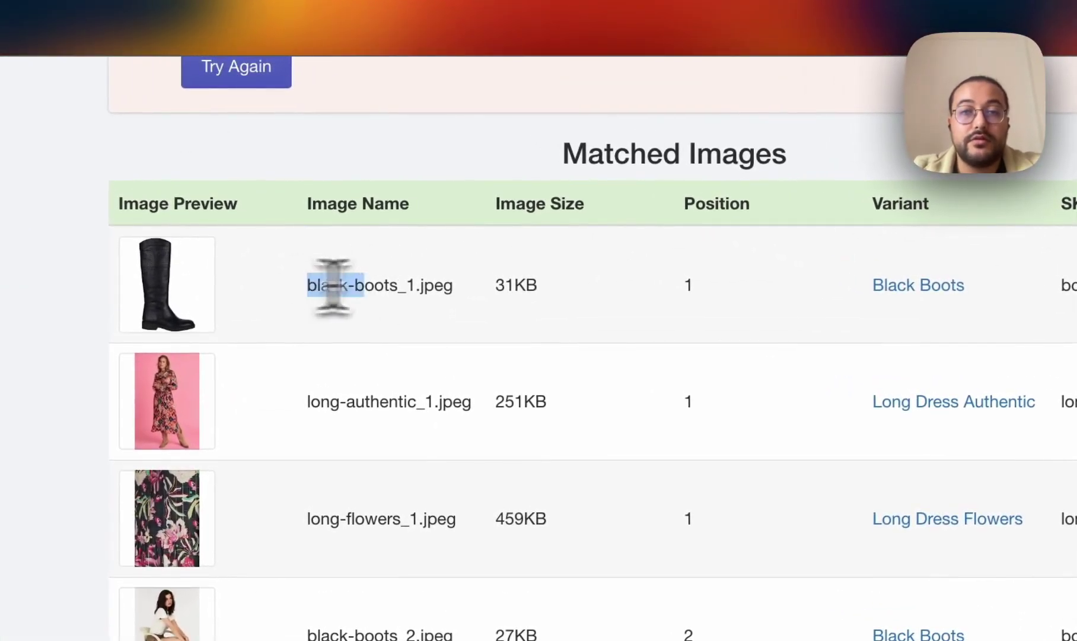
pyautogui.hscroll(10, 471, 300)
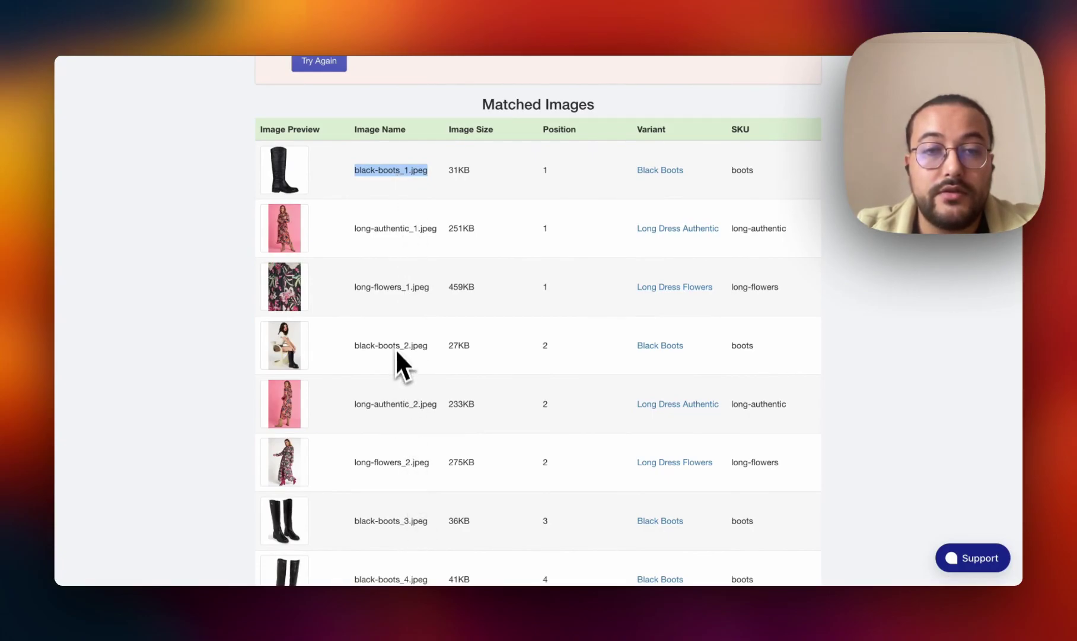
# Step: Review the rest of the matched images list and start uploading the matched images to the store
pyautogui.scroll(-5, 412, 519)
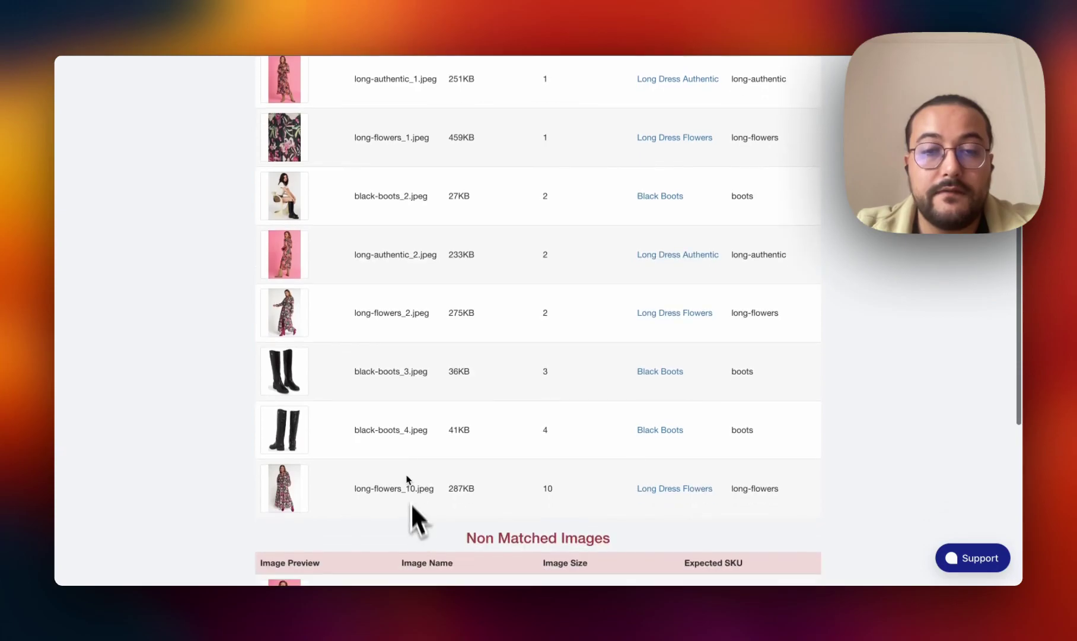
pyautogui.scroll(3, 415, 409)
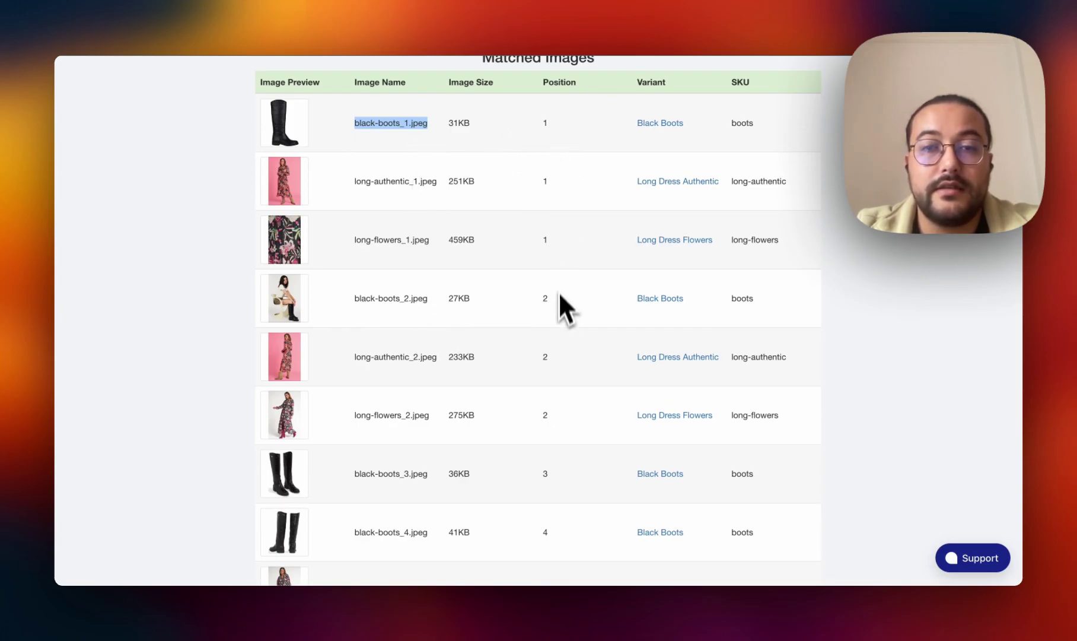
pyautogui.scroll(5, 510, 350)
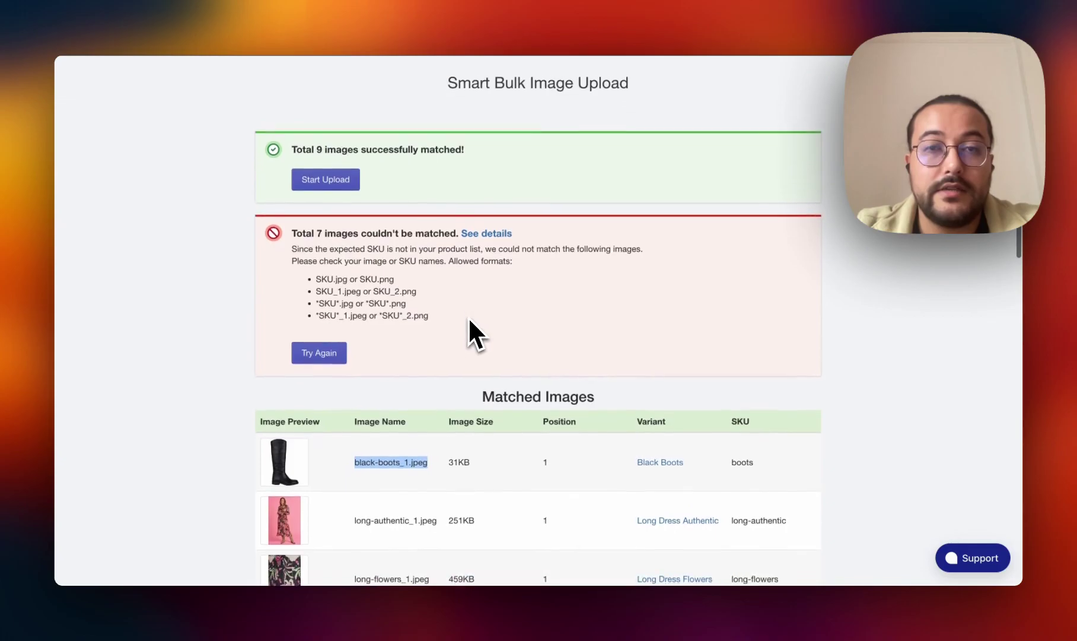
pyautogui.click(334, 181)
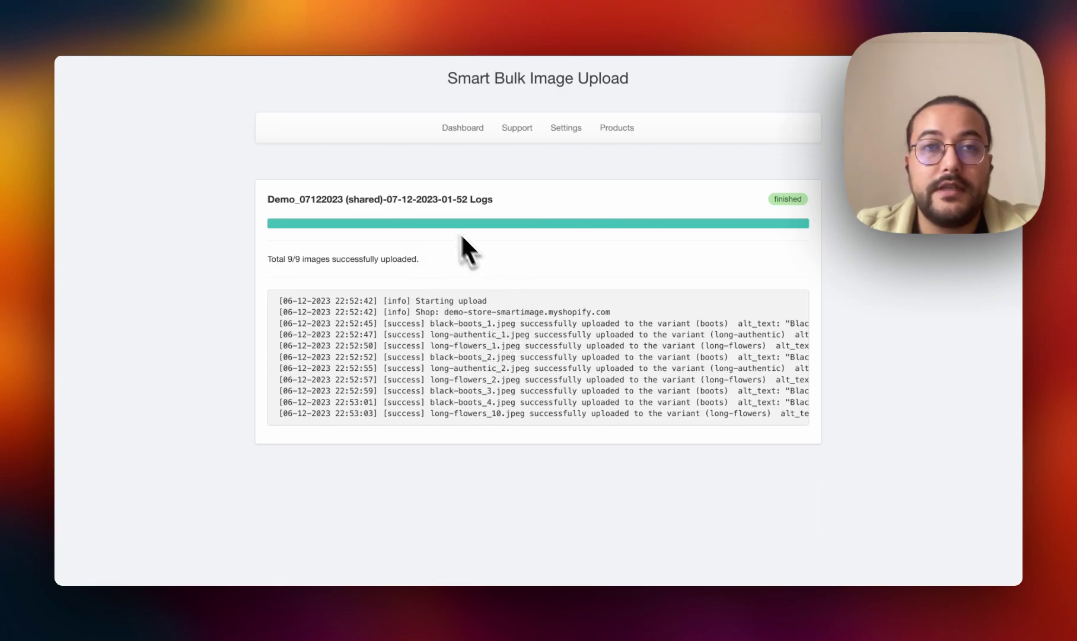
# Step: Switch to the Shopify admin, refresh the product list and inspect the media of the Black Boots product
pyautogui.hotkey('ctrl', 'Tab')
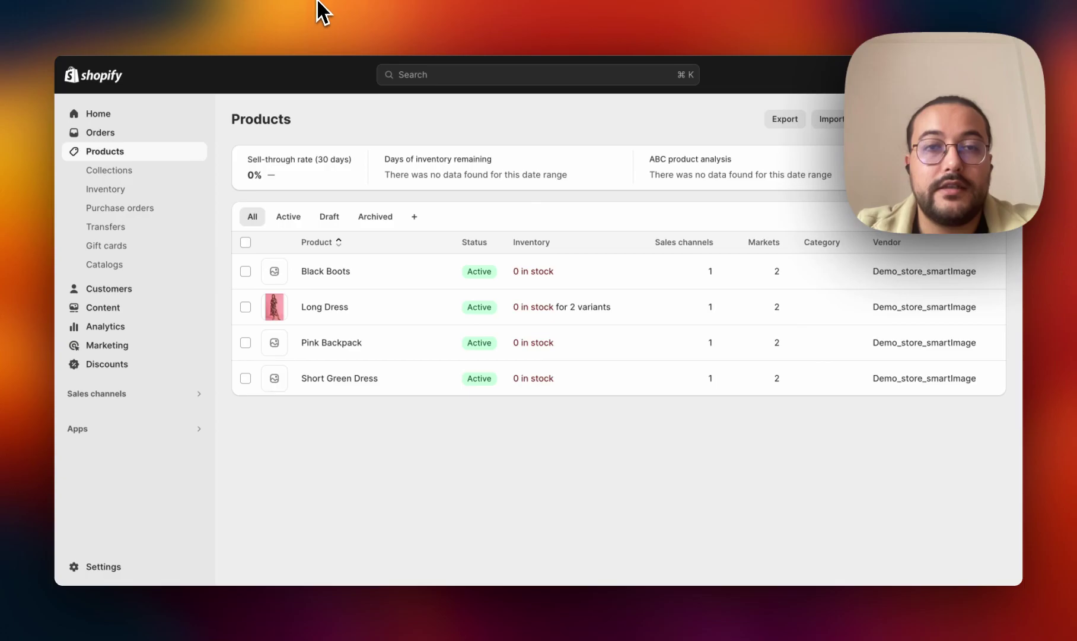
pyautogui.hotkey('ctrl', 'r')
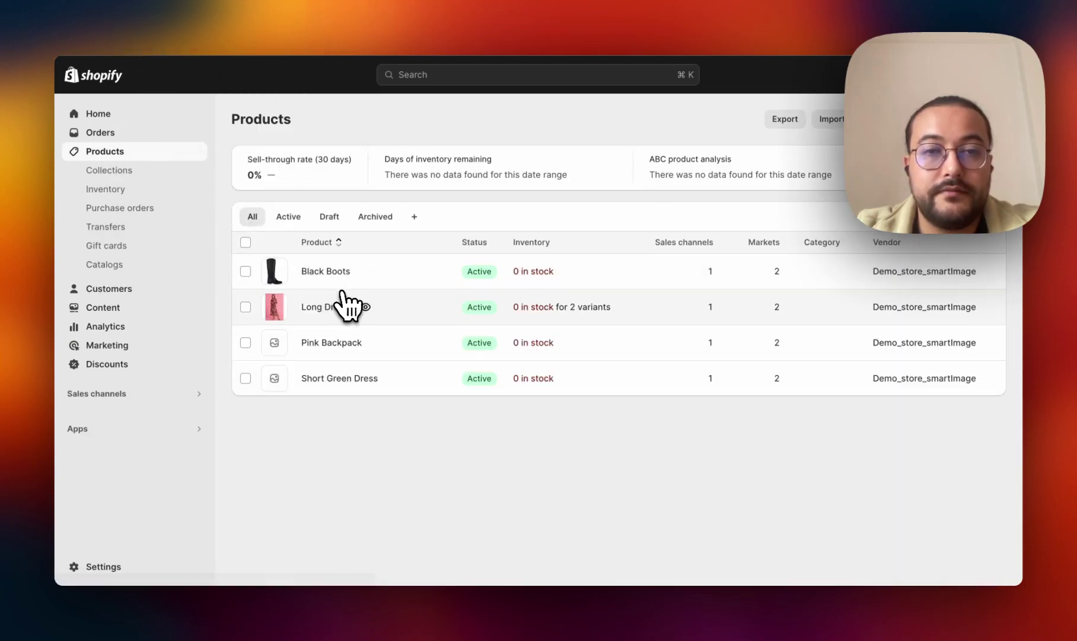
pyautogui.click(336, 273)
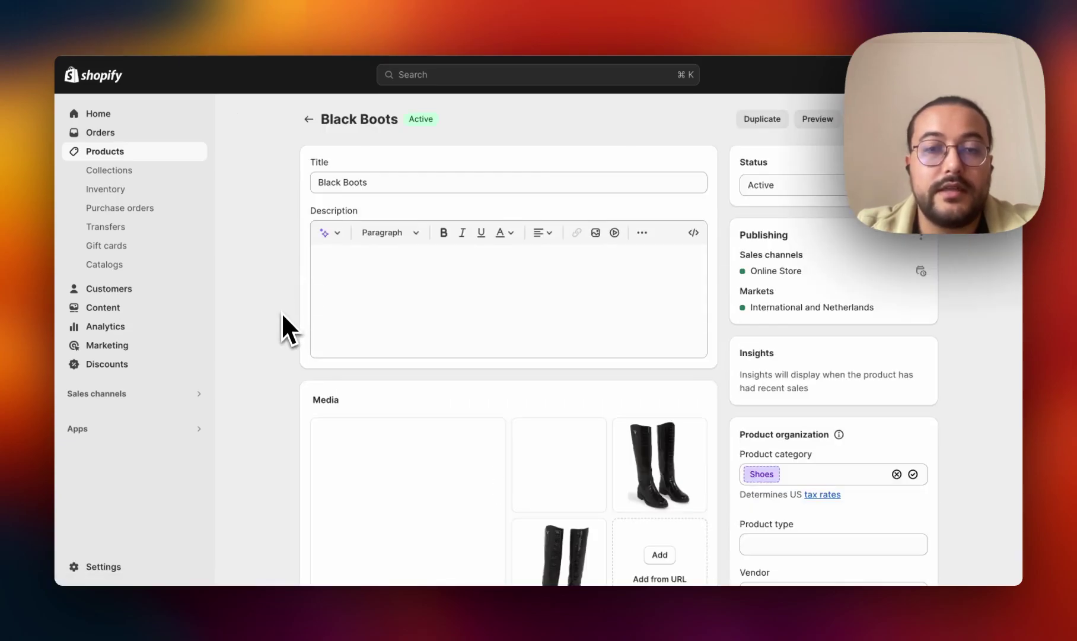
pyautogui.scroll(-2, 282, 313)
pyautogui.scroll(-1, 281, 313)
pyautogui.scroll(-1, 289, 342)
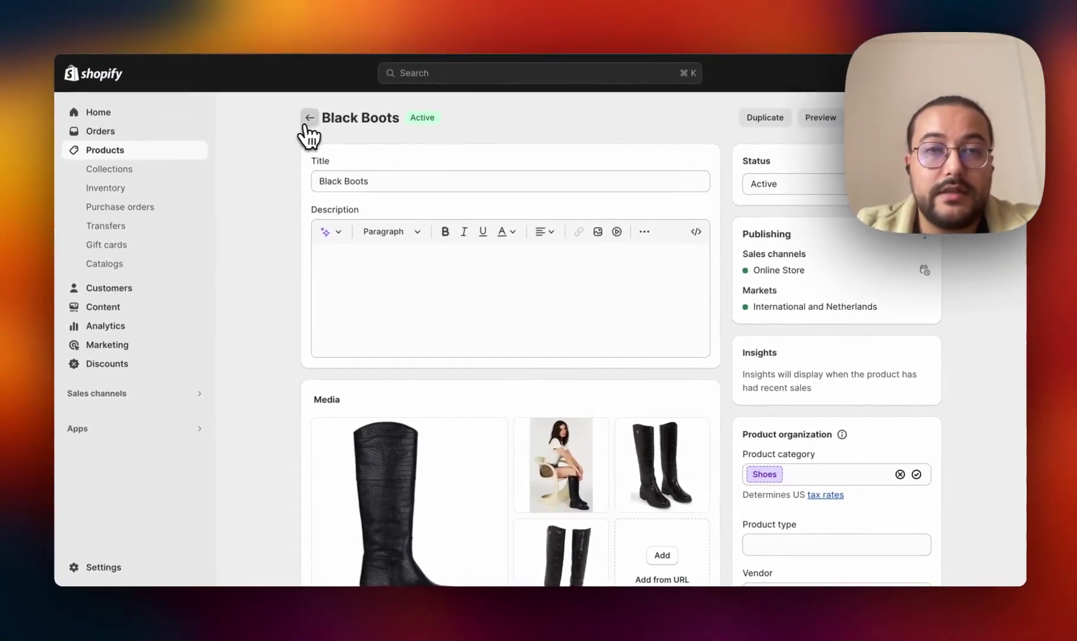
# Step: Return to the product list, open the Long Dress product and inspect its media for duplicate images
pyautogui.click(306, 121)
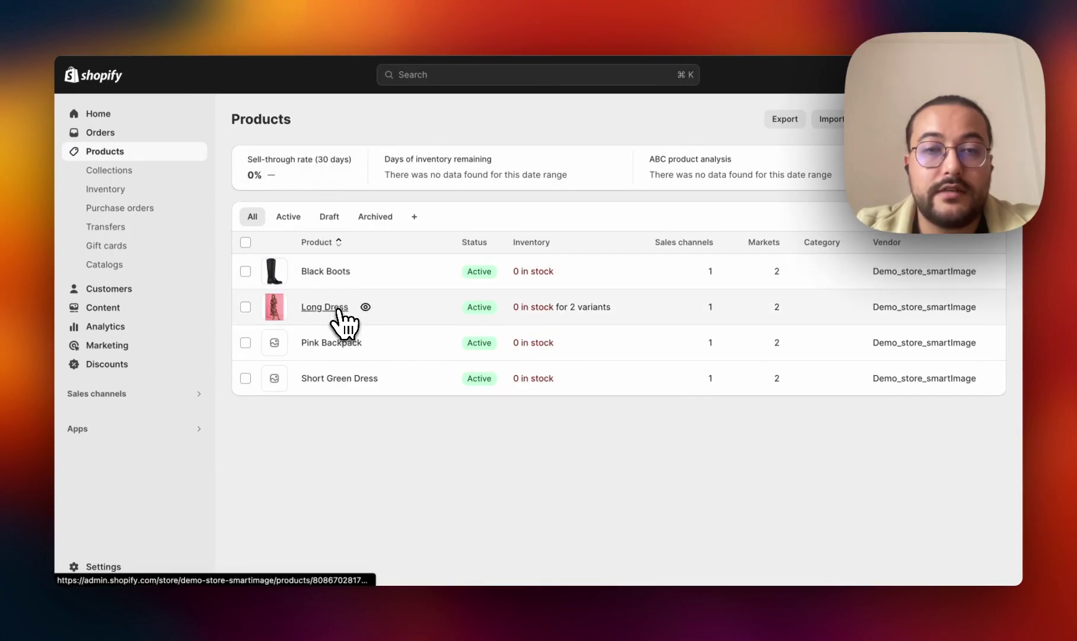
pyautogui.click(338, 310)
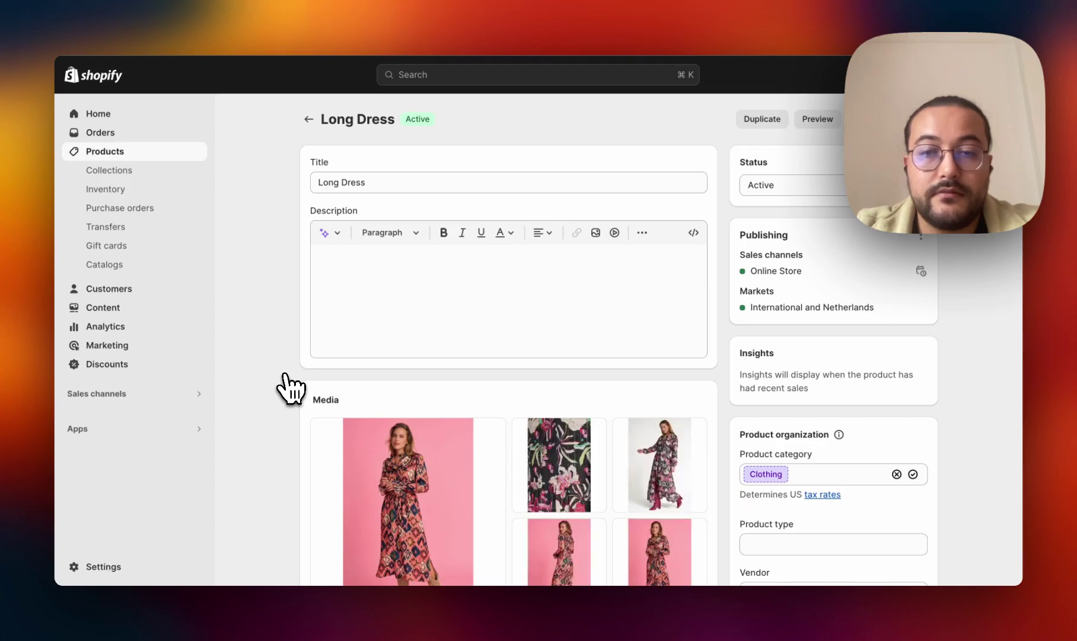
pyautogui.scroll(-5, 291, 388)
pyautogui.scroll(-1, 291, 388)
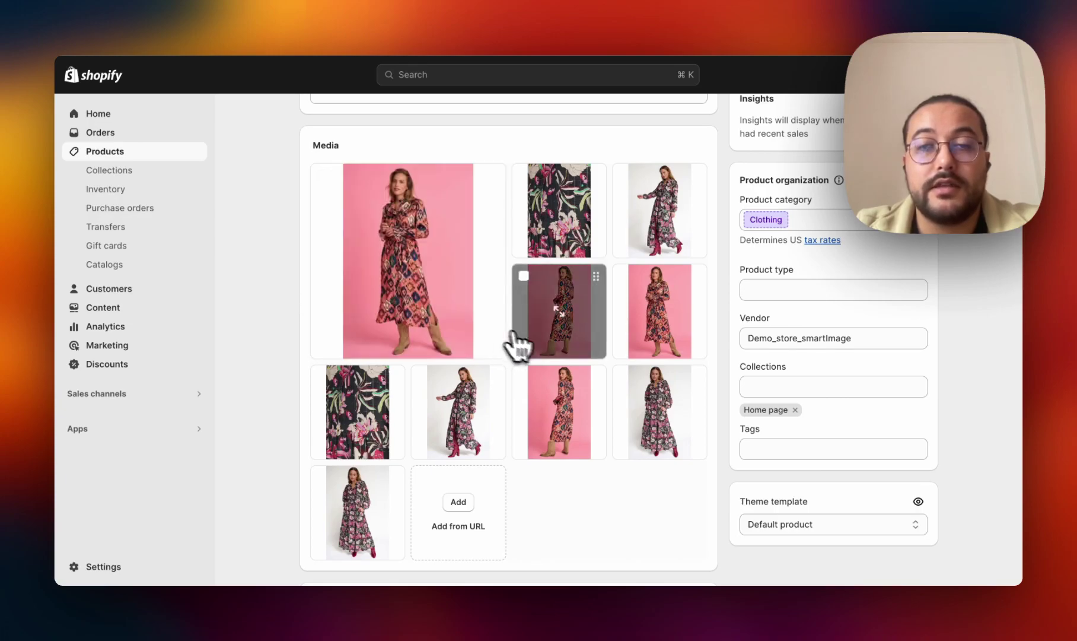
pyautogui.scroll(-1, 474, 461)
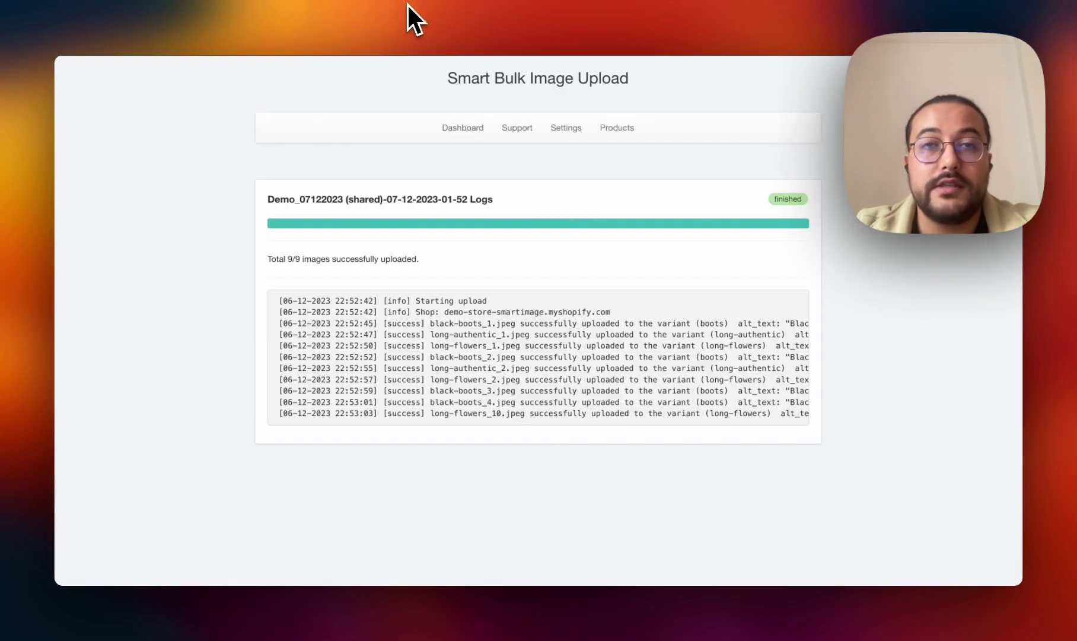
# Step: Switch to Smart Bulk Image Upload and create a new Demo_07122023 upload using Match if image contains SKU (slower) and Replace existing images
pyautogui.click(408, 4)
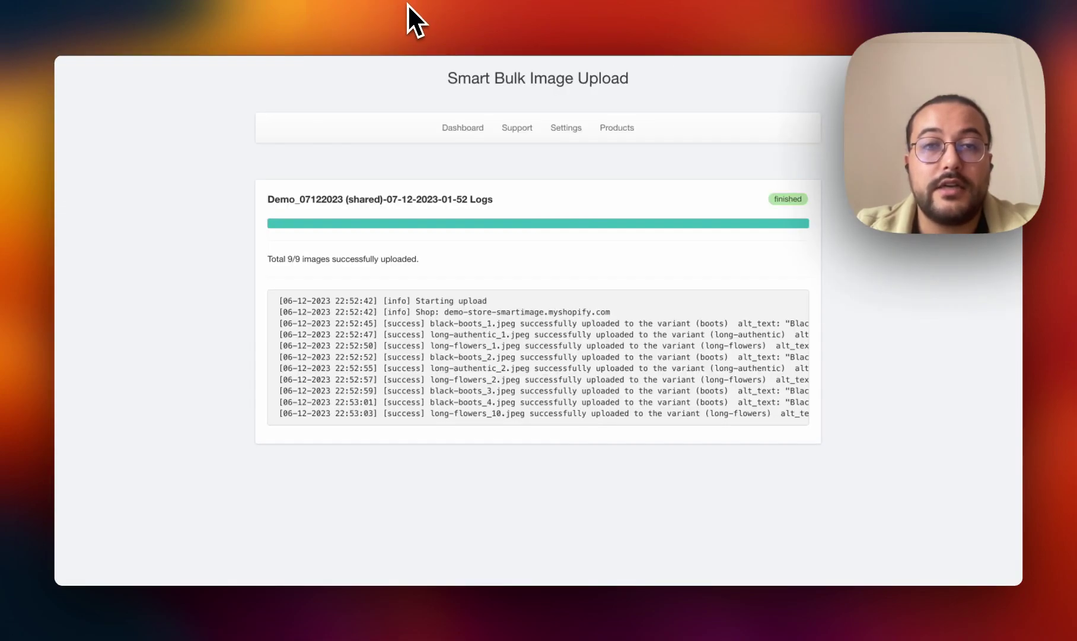
pyautogui.click(464, 132)
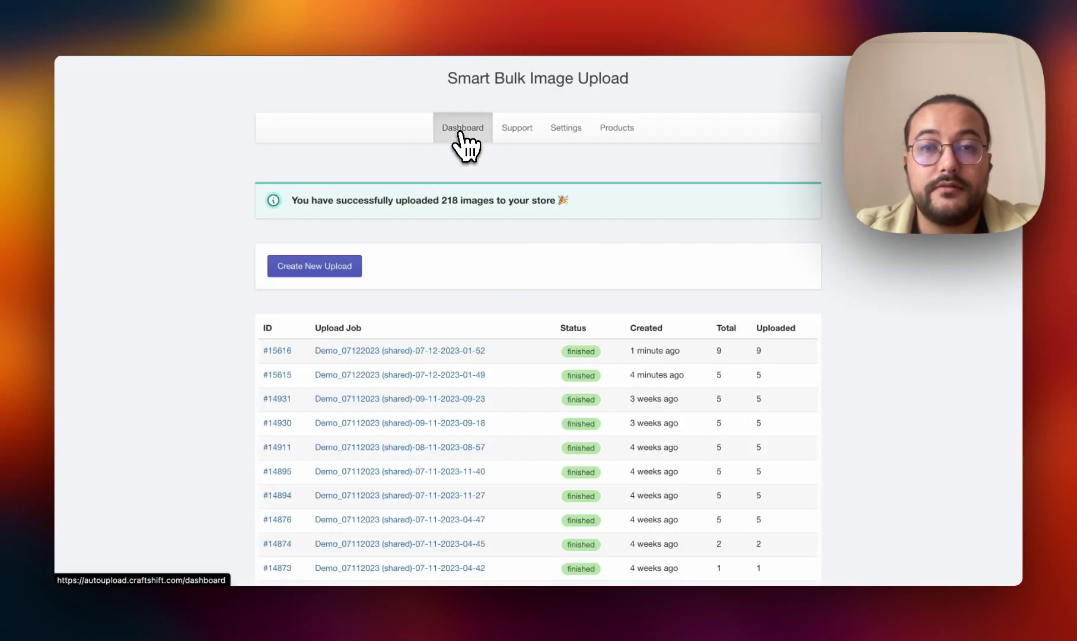
pyautogui.click(319, 266)
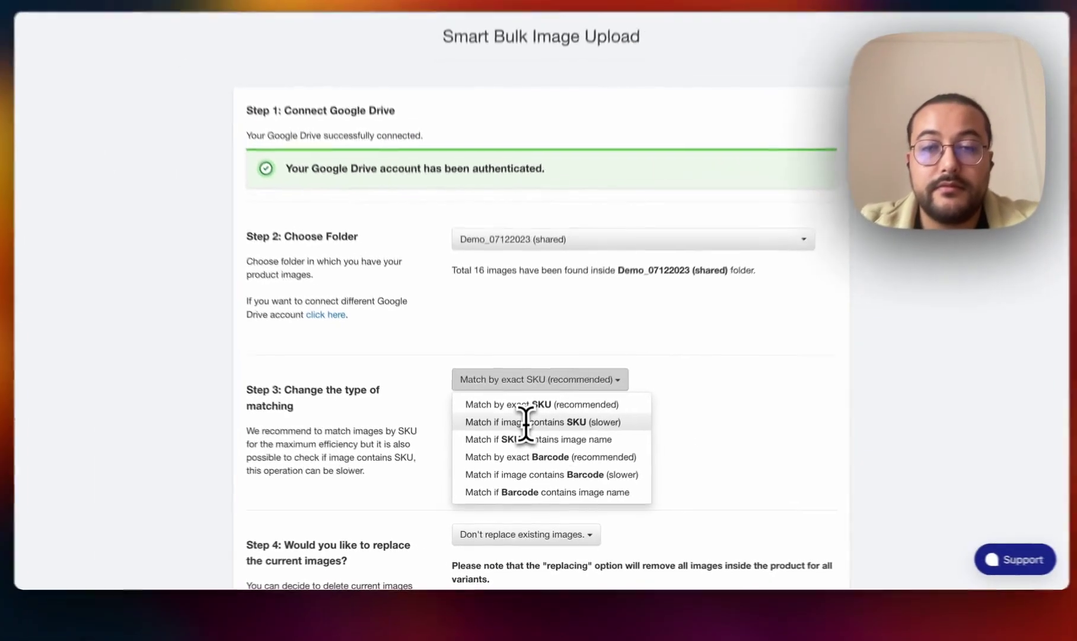
pyautogui.click(541, 347)
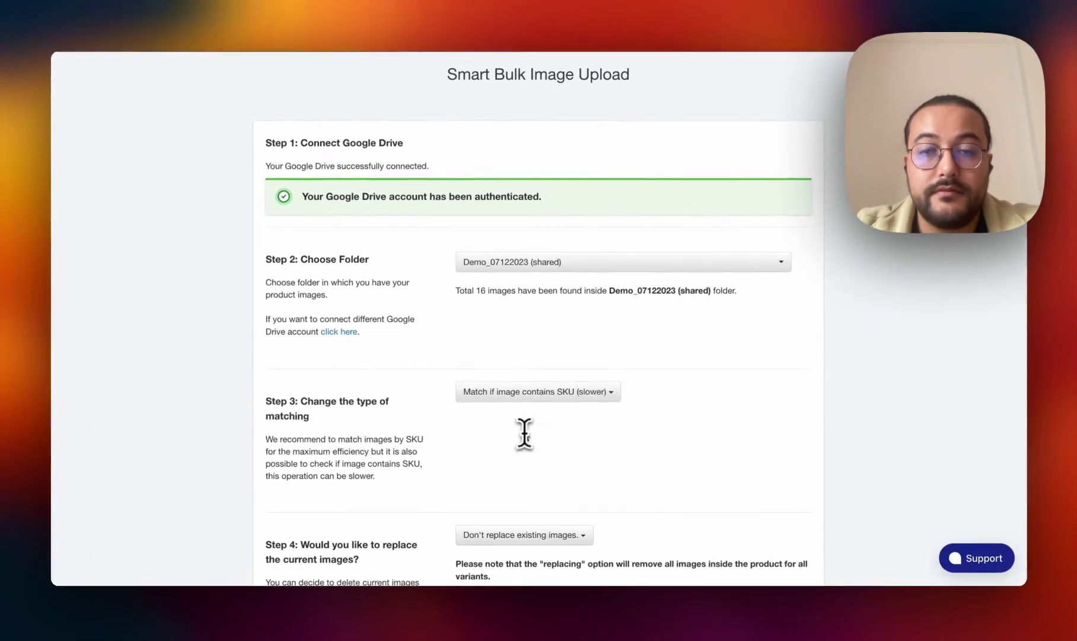
pyautogui.scroll(-1, 522, 444)
pyautogui.scroll(-3, 521, 440)
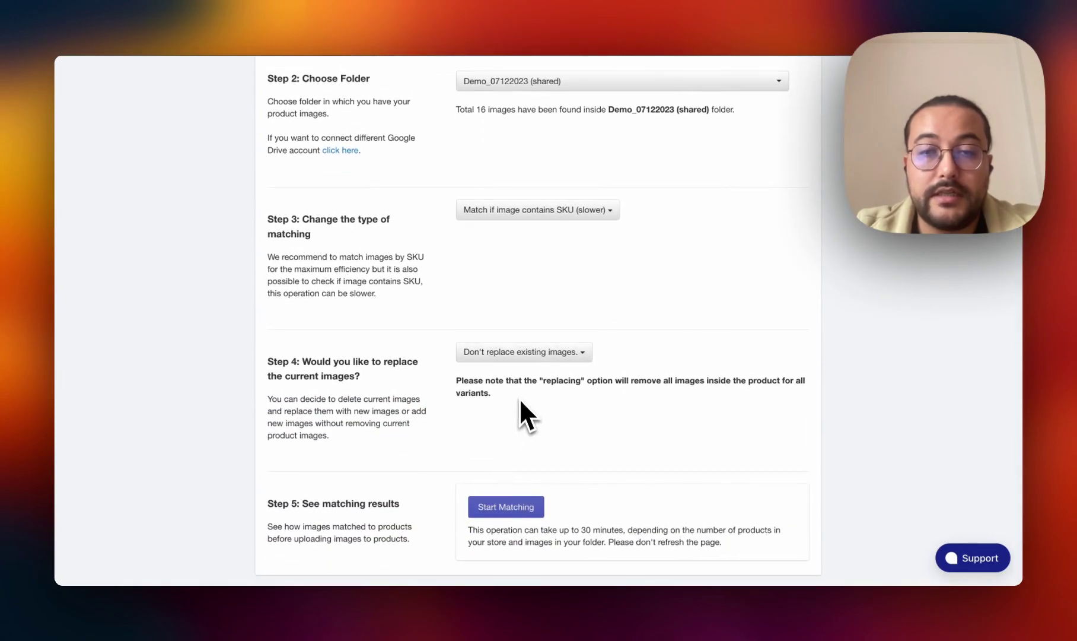
pyautogui.click(523, 356)
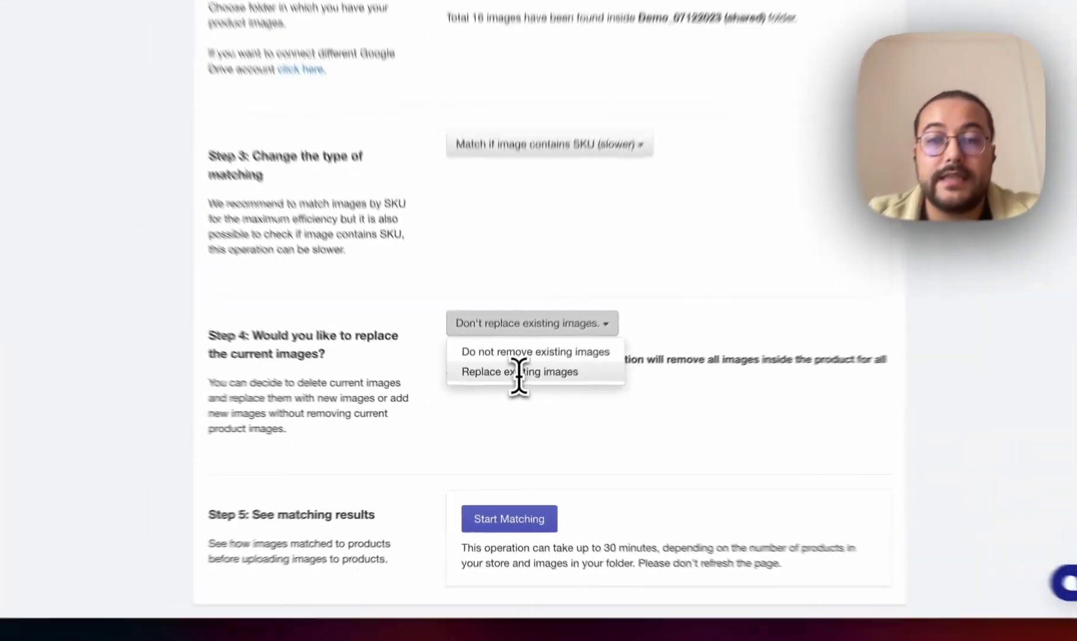
pyautogui.click(538, 320)
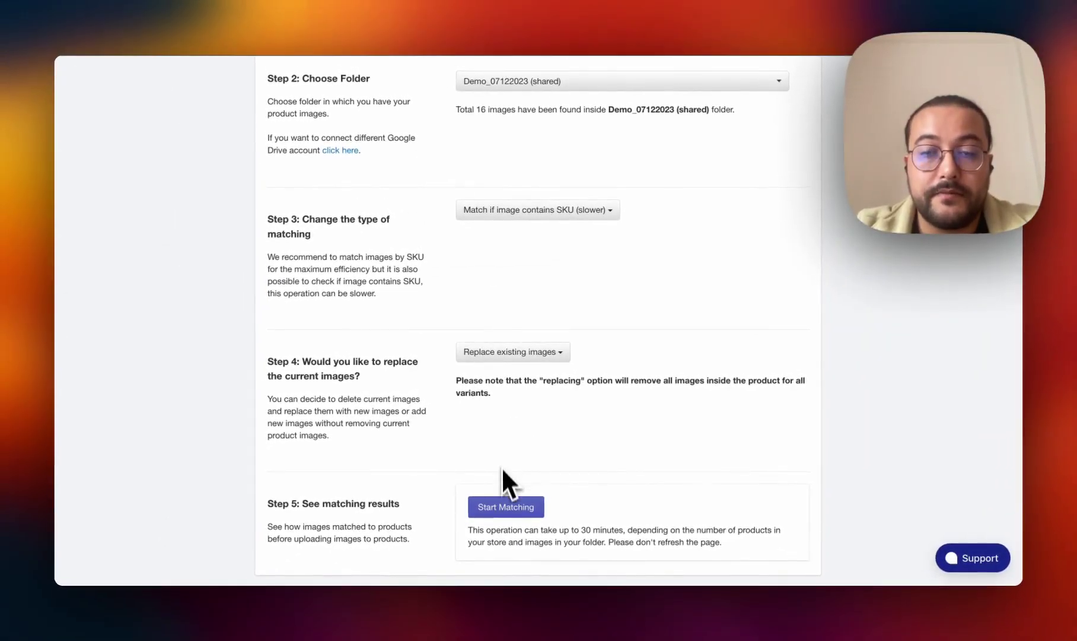
# Step: Start matching the images with the replacing option, glance over the matches and upload the matched images
pyautogui.click(496, 506)
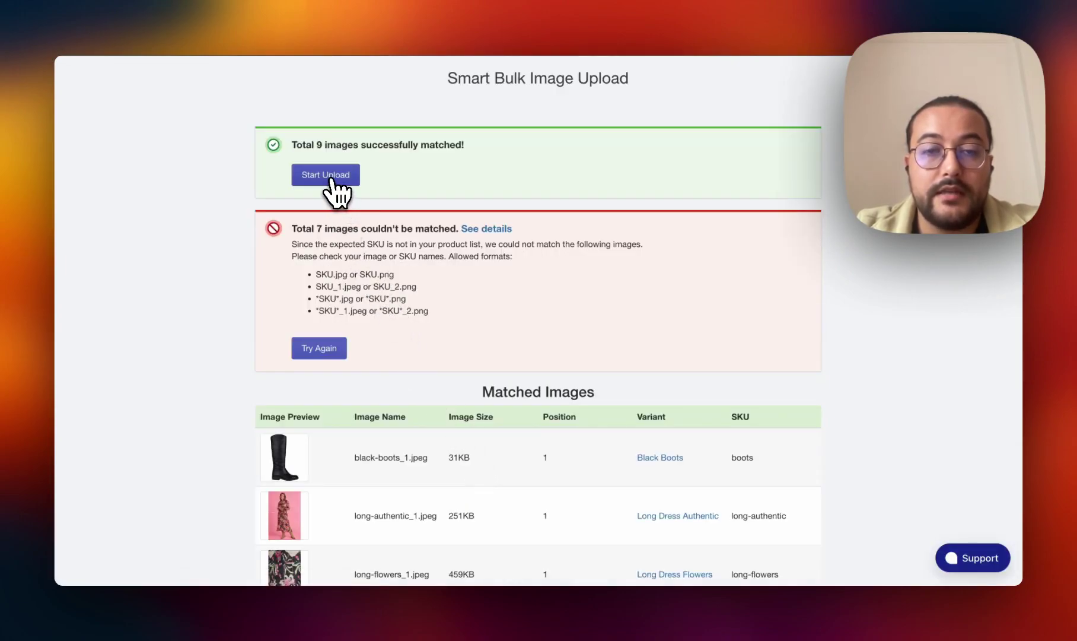
pyautogui.scroll(-5, 403, 454)
pyautogui.scroll(5, 408, 457)
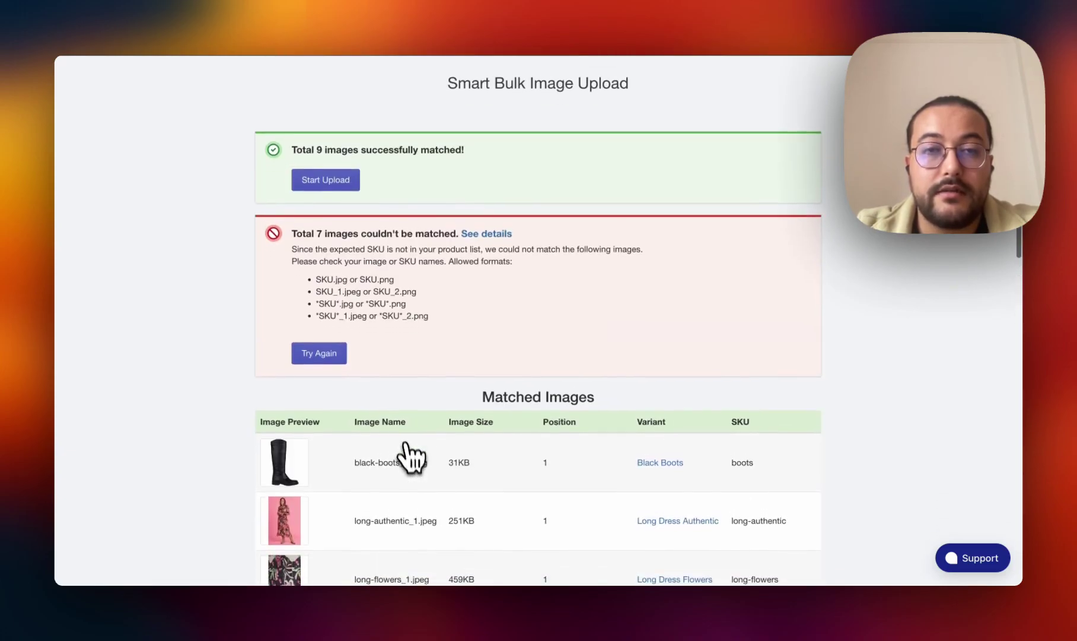
pyautogui.click(338, 181)
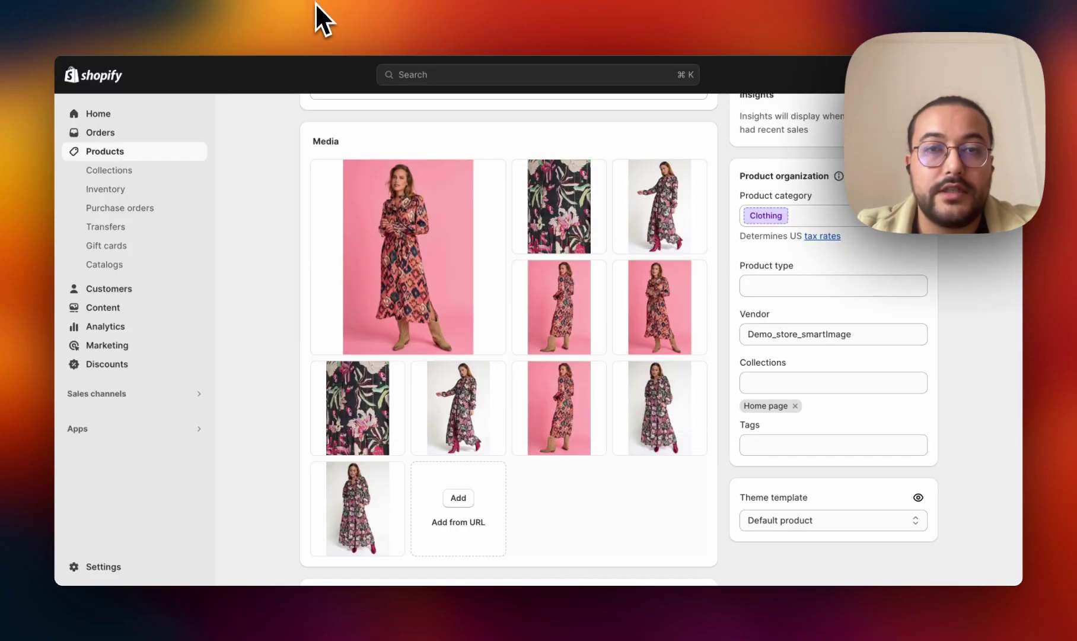
# Step: Refresh the Long Dress product page in the Shopify admin and check the images in its media
pyautogui.press('super+r')
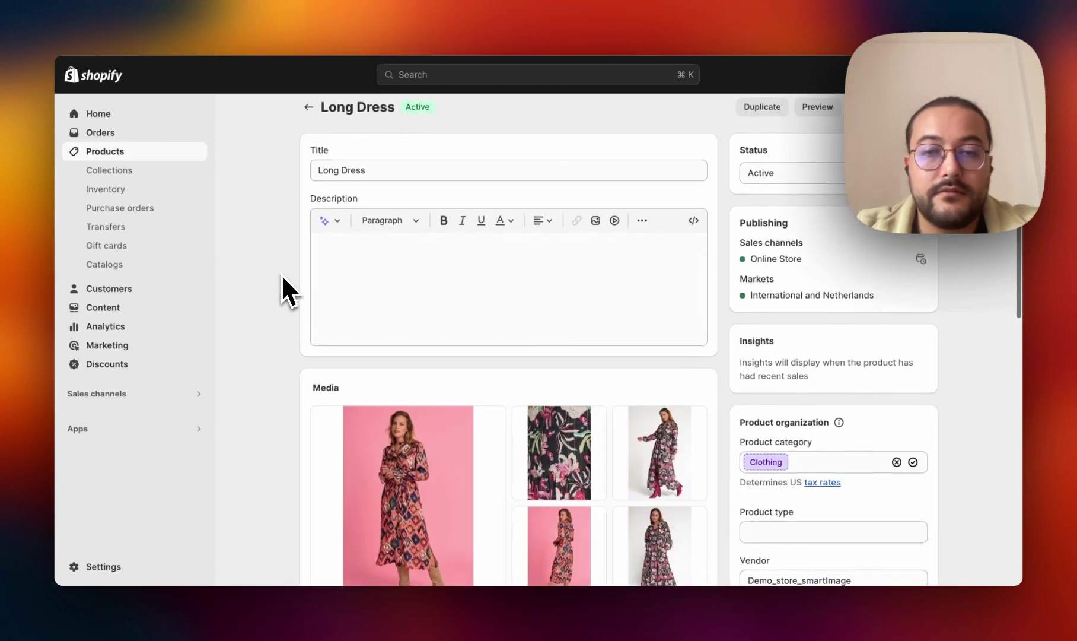
pyautogui.scroll(-3, 281, 283)
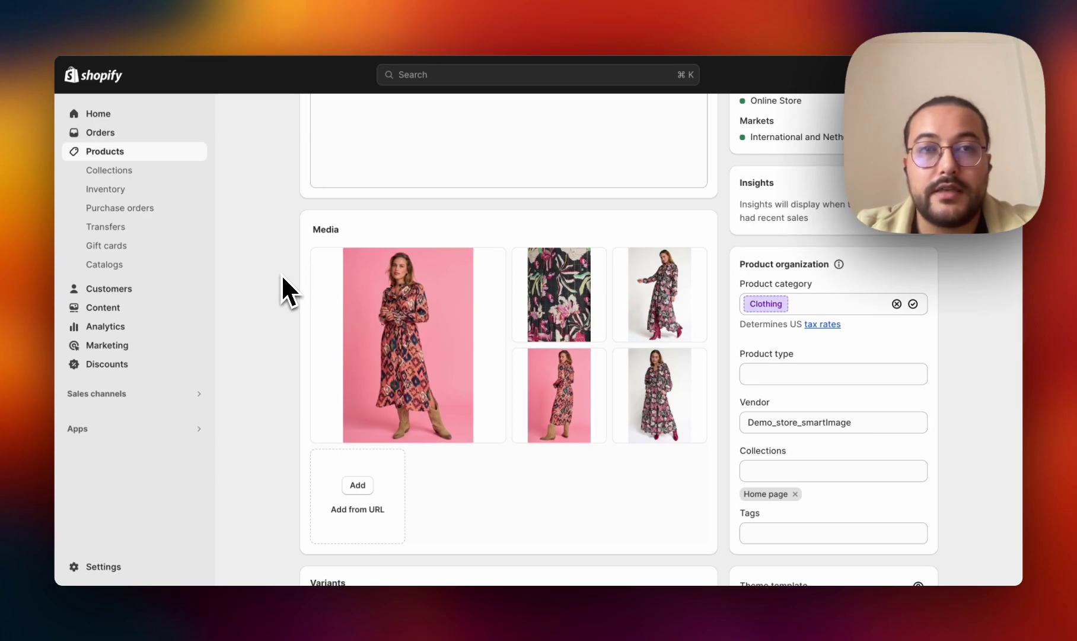
# Step: Switch to Smart Bulk Image Upload and create a new Demo_07122023 upload using Match if SKU contains image name and Replace existing images
pyautogui.click(395, 5)
pyautogui.click(454, 131)
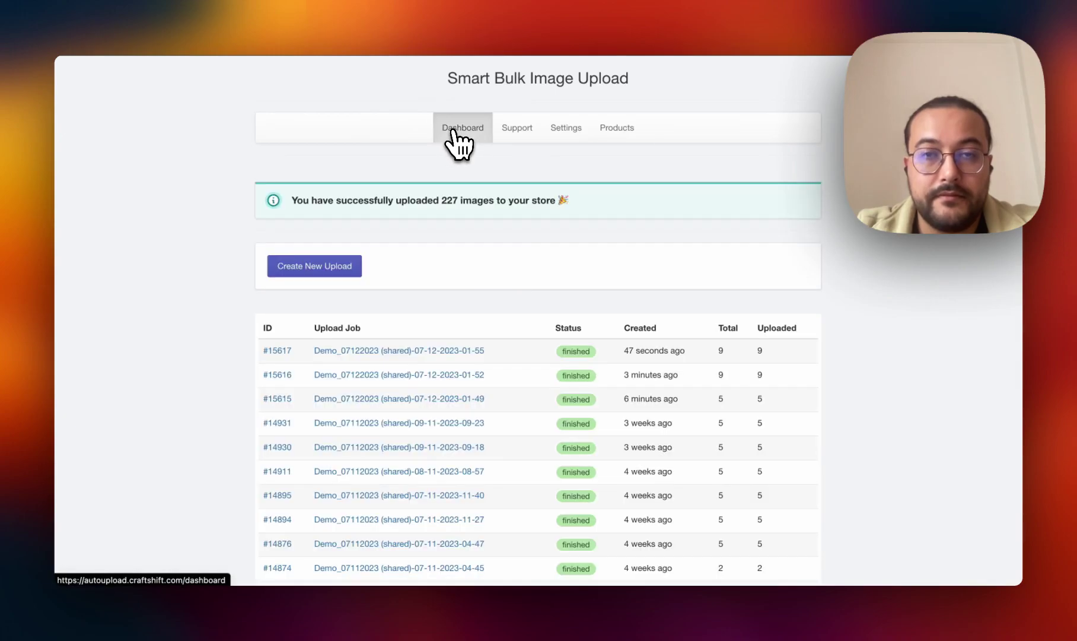
pyautogui.click(325, 267)
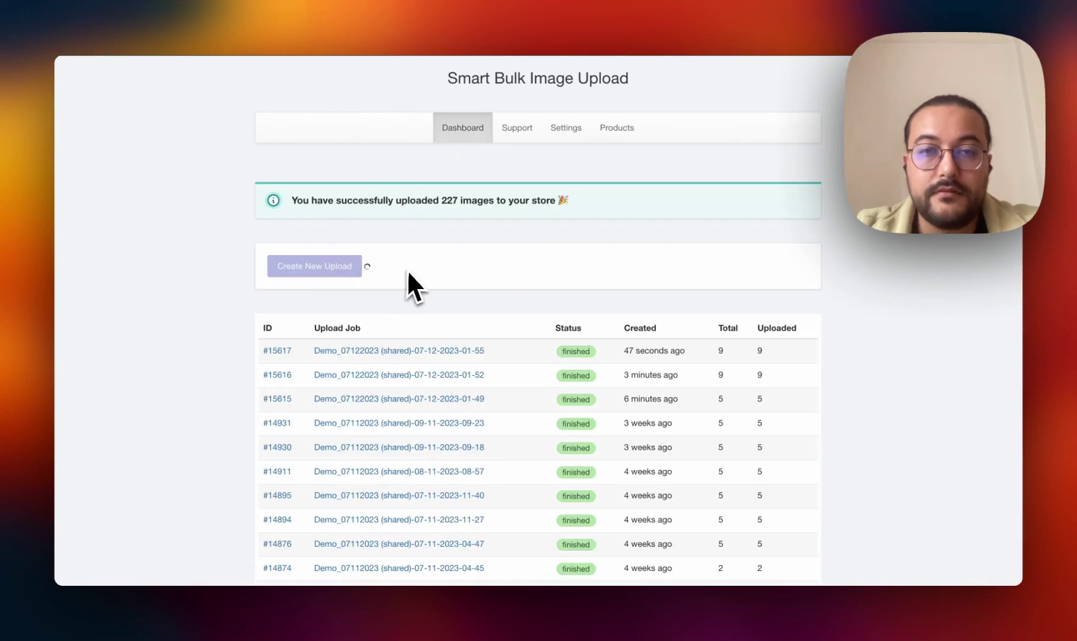
pyautogui.scroll(-3, 450, 281)
pyautogui.click(486, 280)
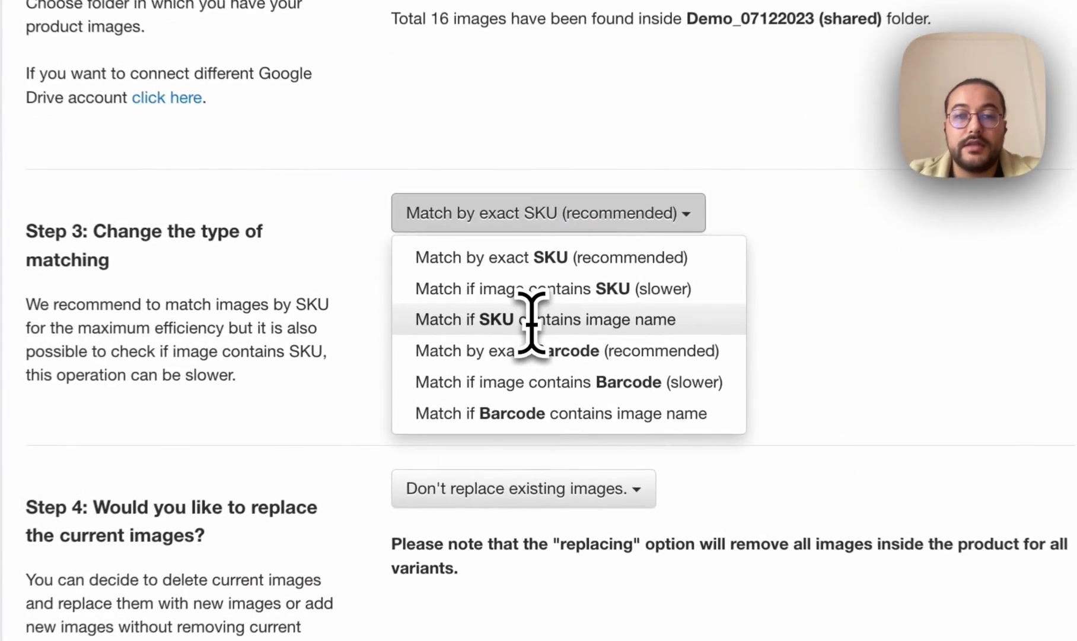
pyautogui.click(545, 319)
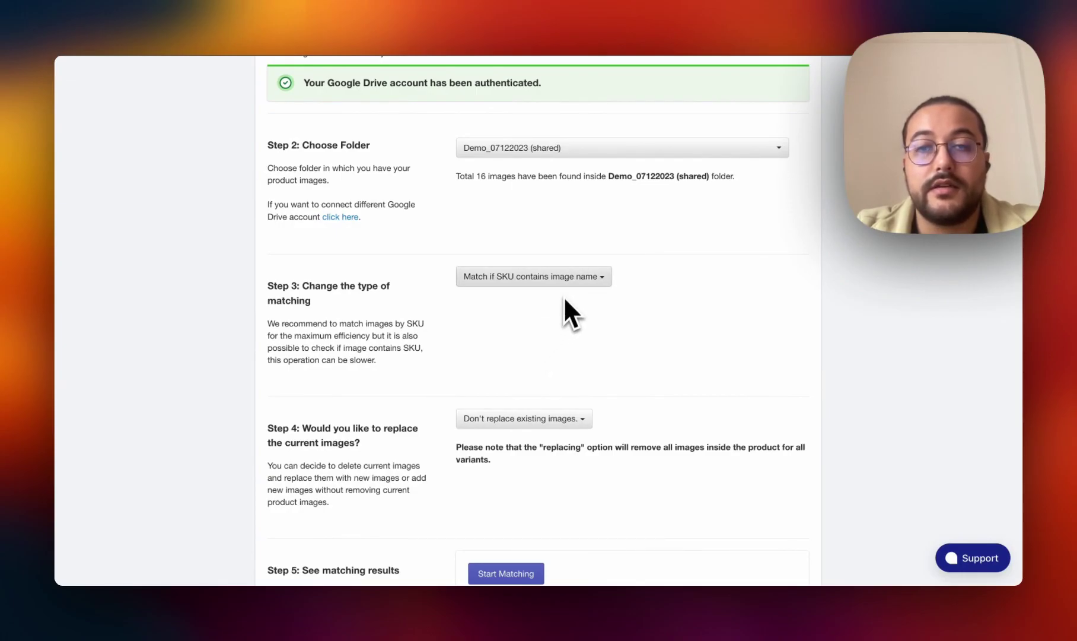
pyautogui.click(525, 427)
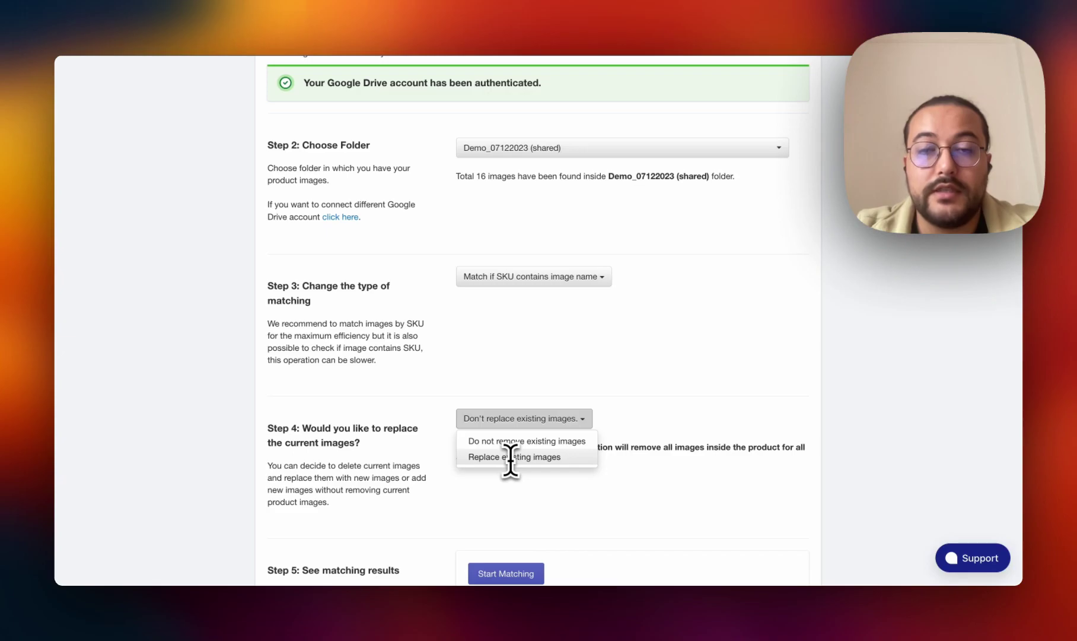
pyautogui.click(510, 456)
pyautogui.scroll(-2, 509, 492)
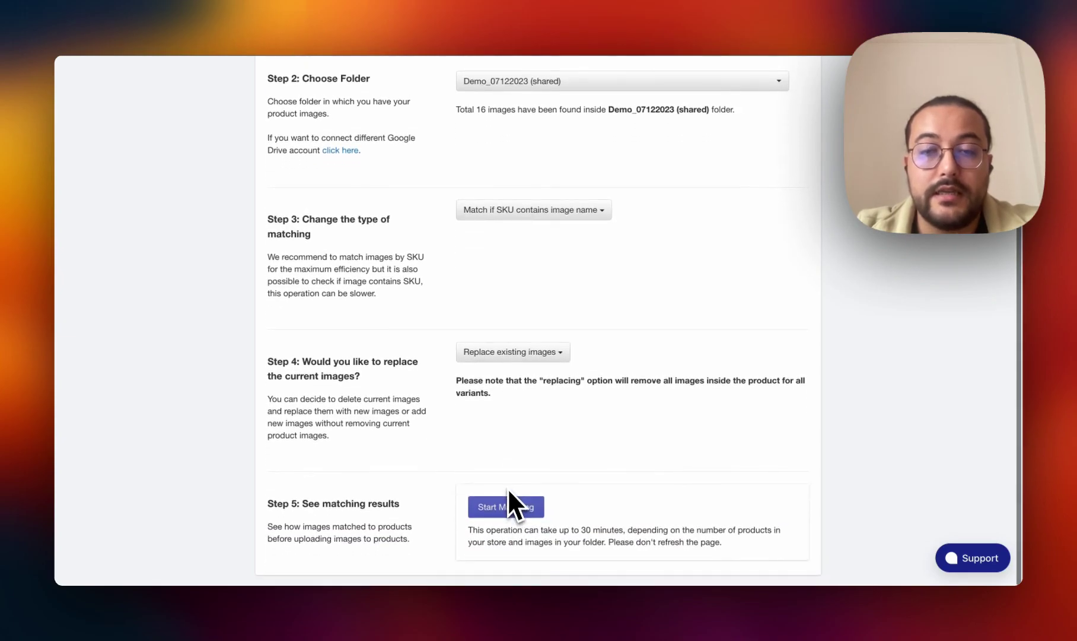
# Step: Start matching with SKU contains image name, review the short-green_1.jpeg match's SKU and position, and upload the matched images
pyautogui.click(507, 508)
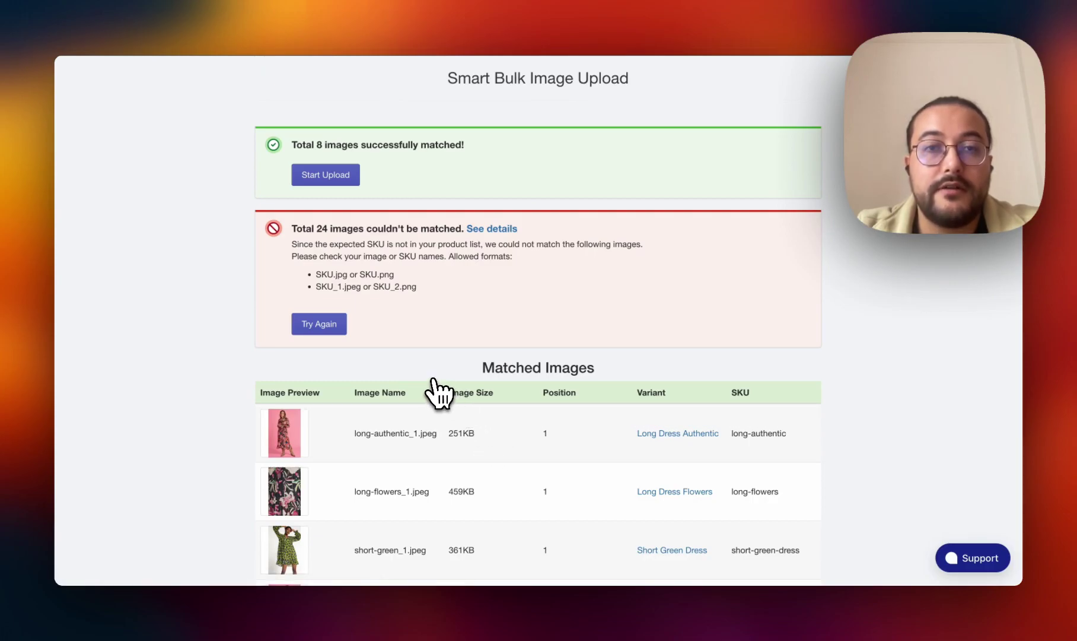
pyautogui.scroll(-5, 439, 388)
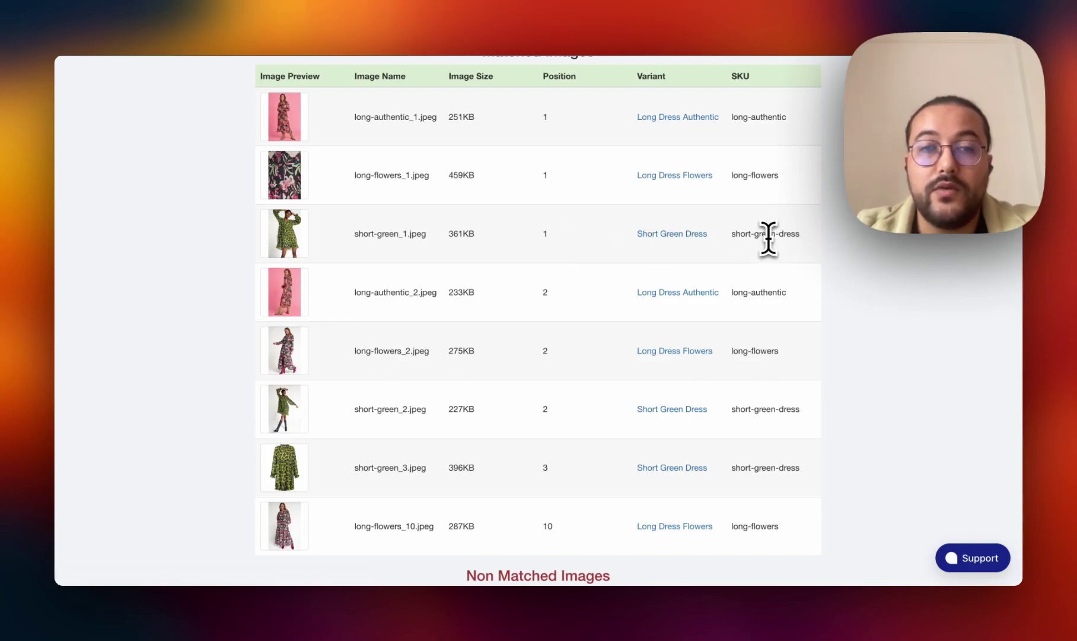
pyautogui.moveTo(732, 234); pyautogui.dragTo(804, 239)
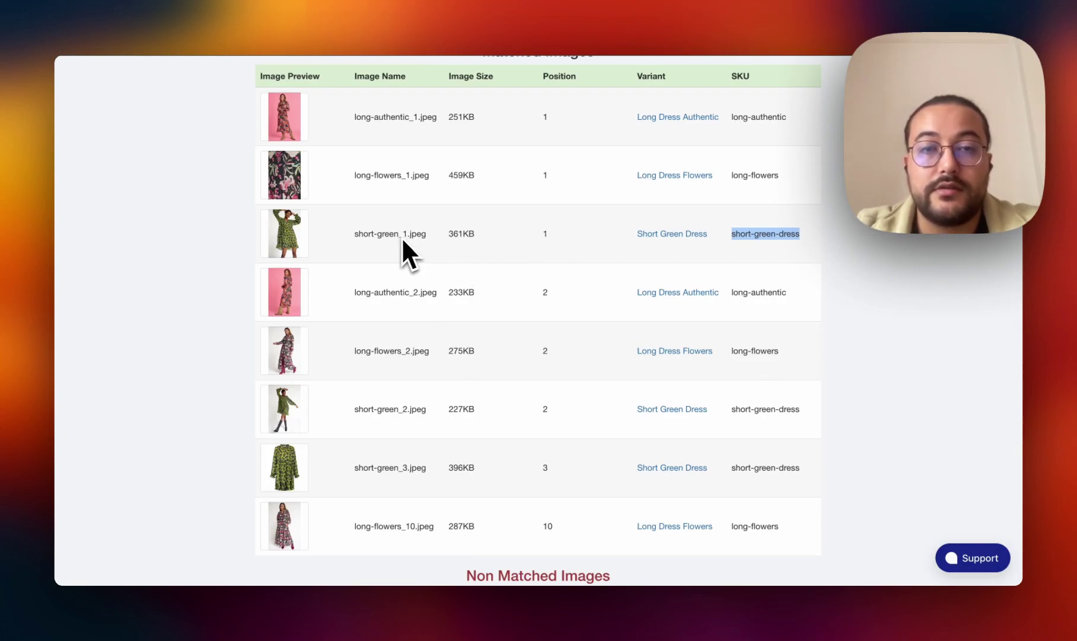
pyautogui.click(542, 233)
pyautogui.doubleClick(544, 233)
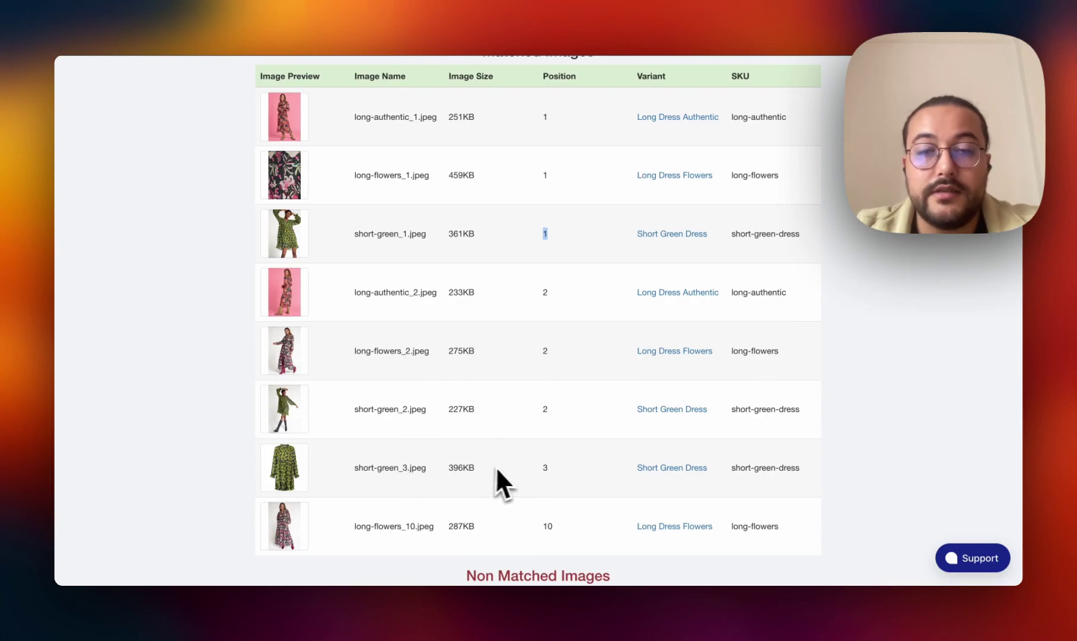
pyautogui.scroll(10, 545, 468)
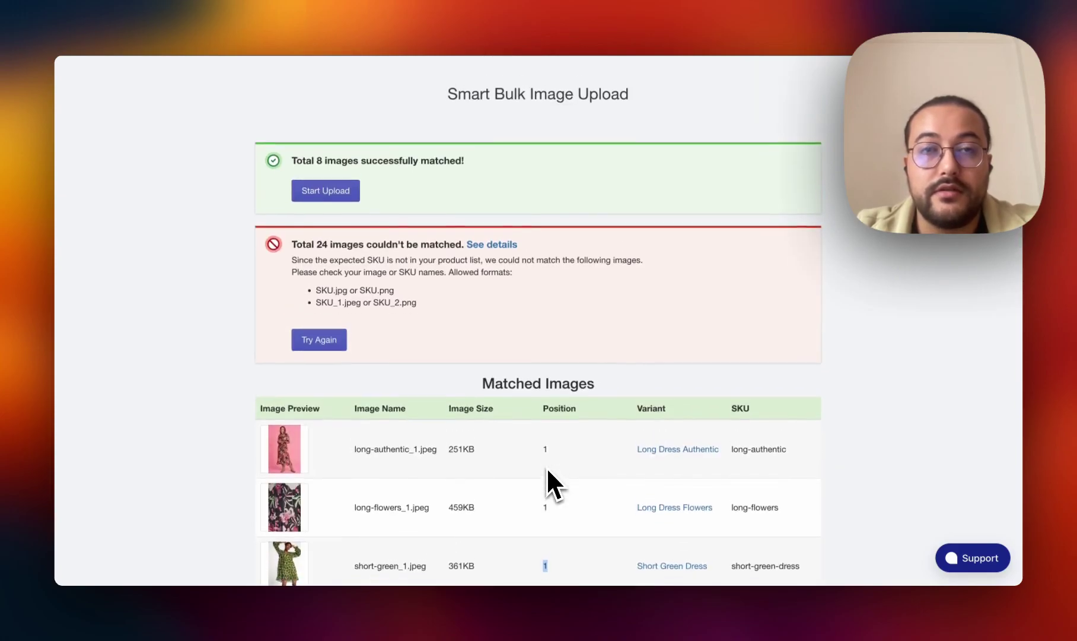
pyautogui.click(334, 176)
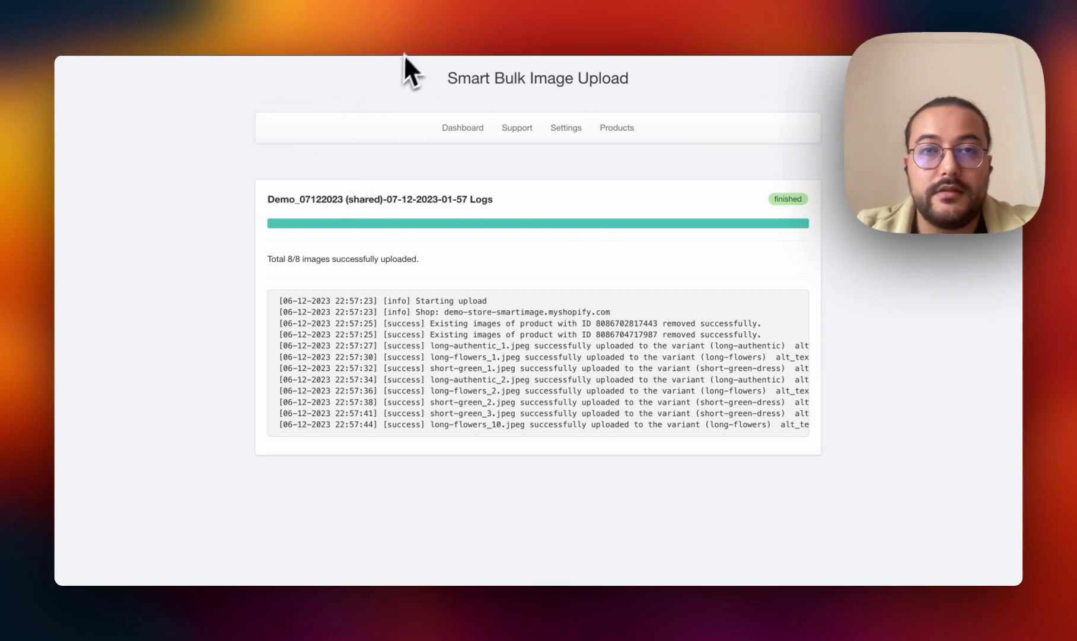
# Step: Switch to the Shopify admin, open the Short Green Dress product, check its media images and return to the product list
pyautogui.click(351, 6)
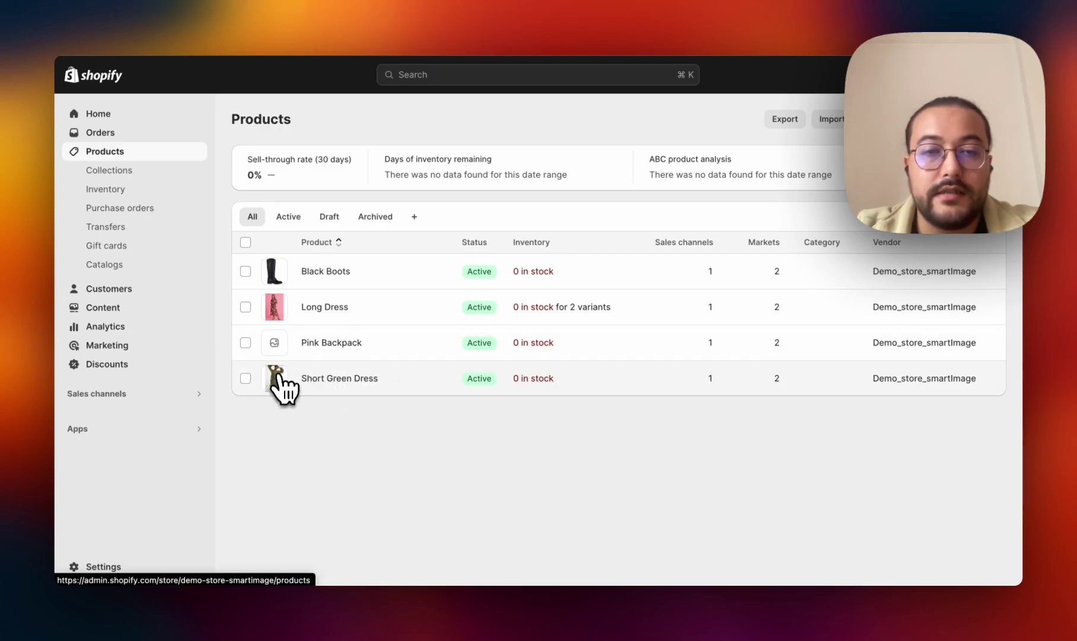
pyautogui.click(325, 378)
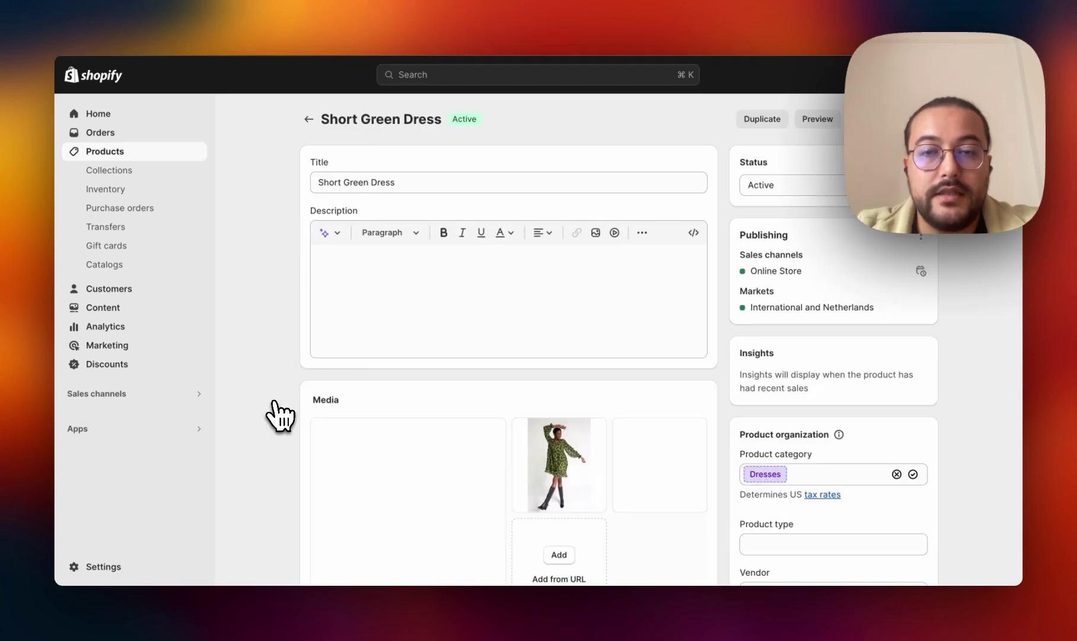
pyautogui.scroll(-3, 279, 407)
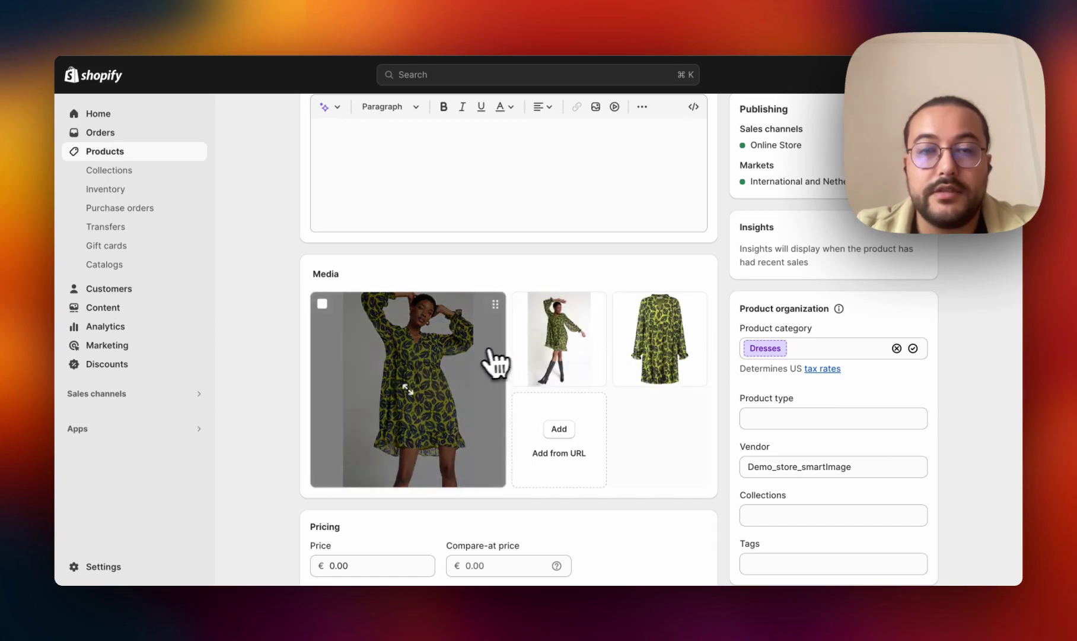
pyautogui.scroll(3, 440, 368)
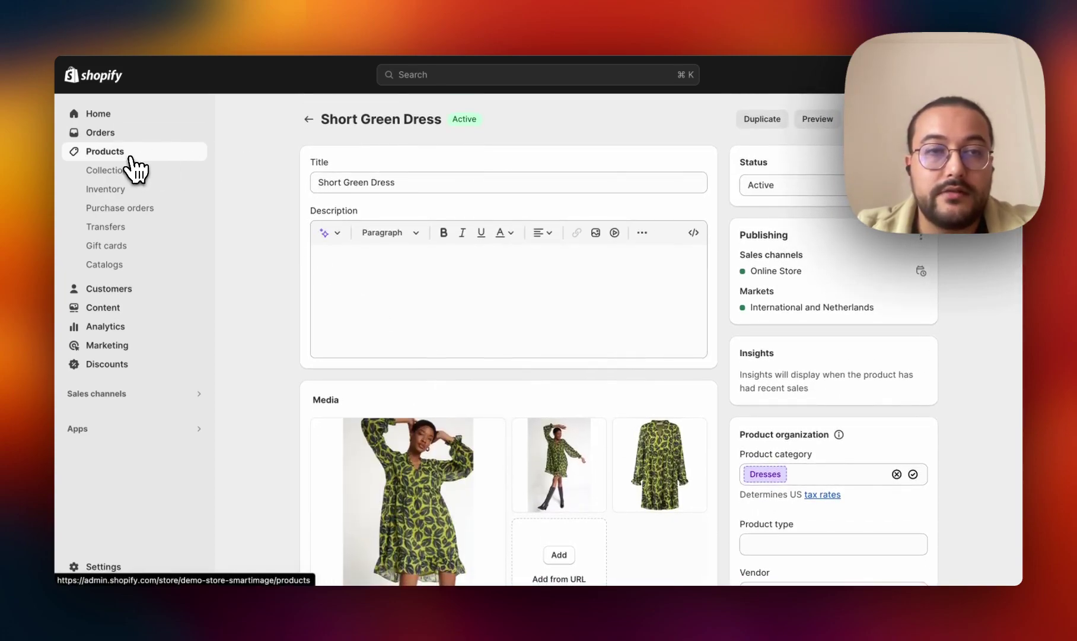
pyautogui.click(160, 154)
# Step: Switch to Smart Bulk Image Upload and create a new Demo_07122023 upload using Match by exact Barcode (recommended) and Replace existing images
pyautogui.click(430, 5)
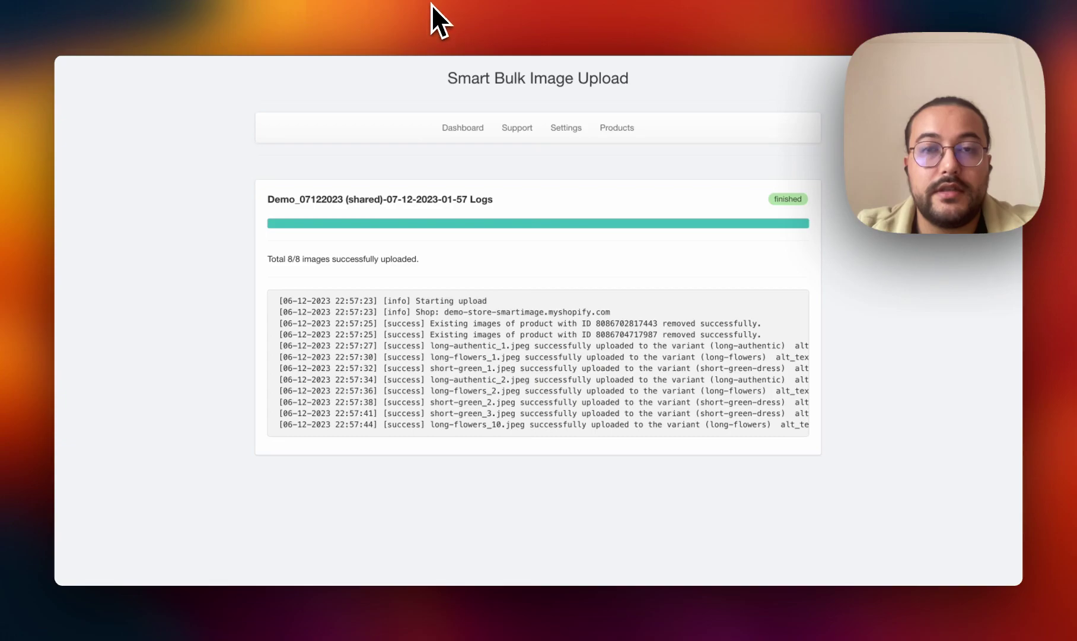
pyautogui.click(461, 128)
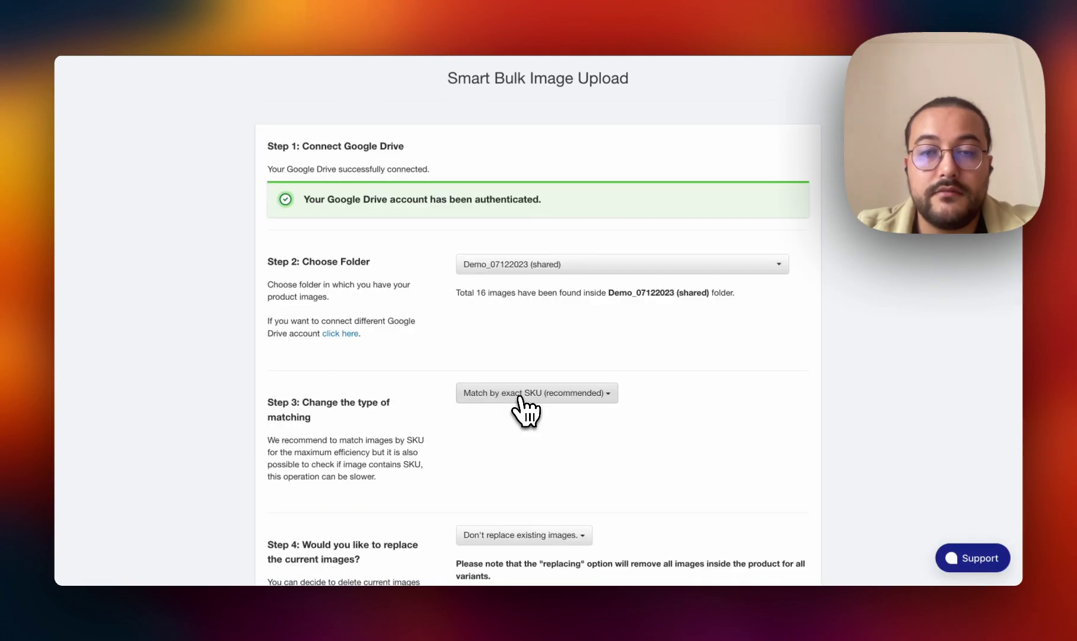
pyautogui.click(520, 393)
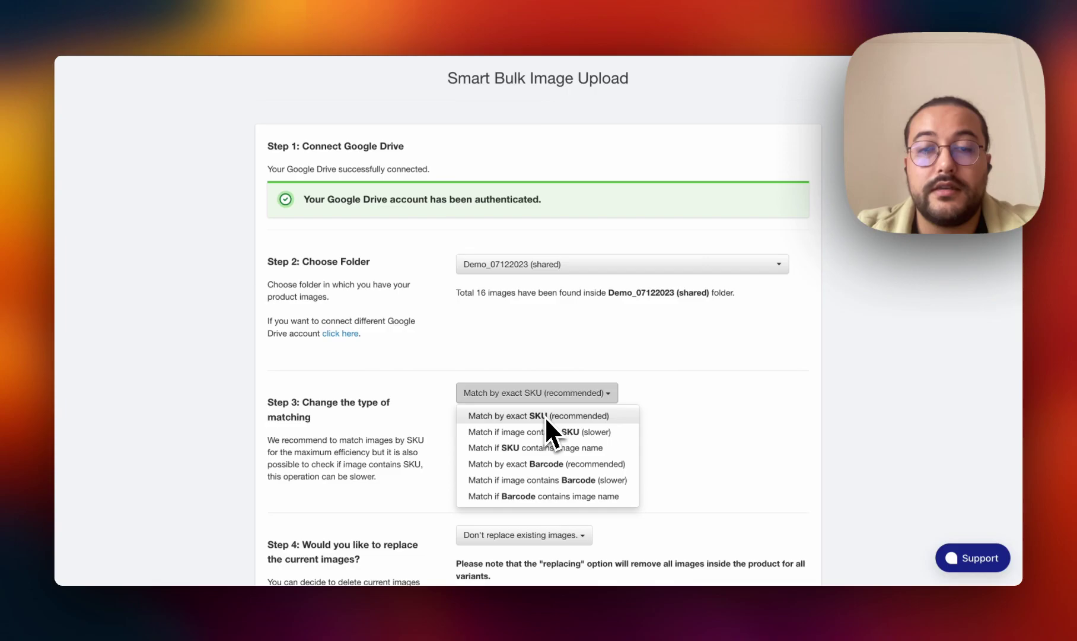
pyautogui.click(544, 463)
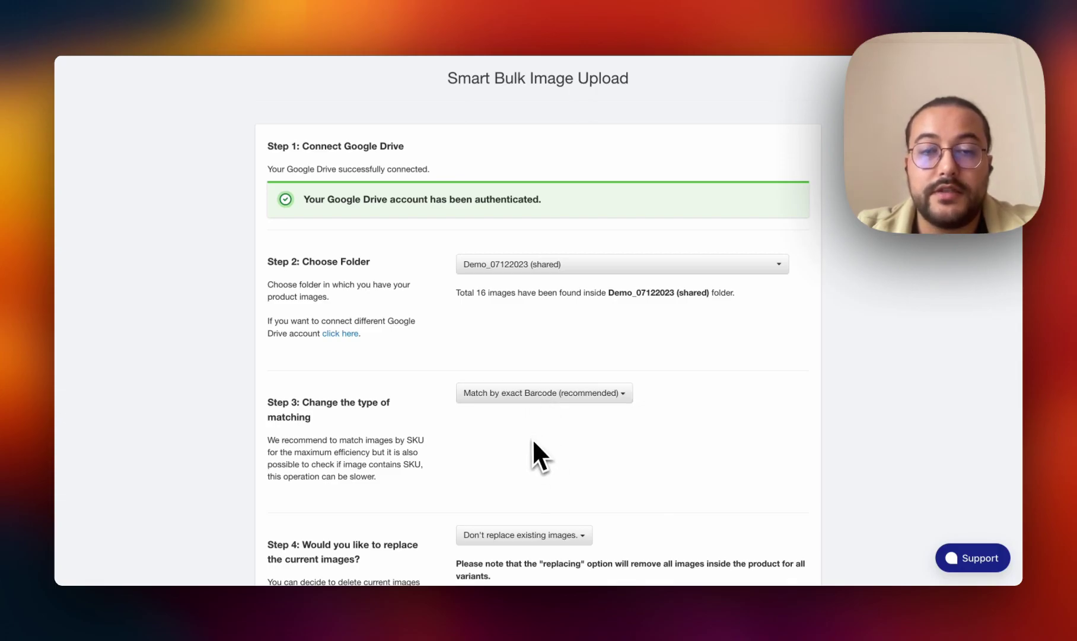
pyautogui.scroll(-3, 532, 443)
pyautogui.click(530, 367)
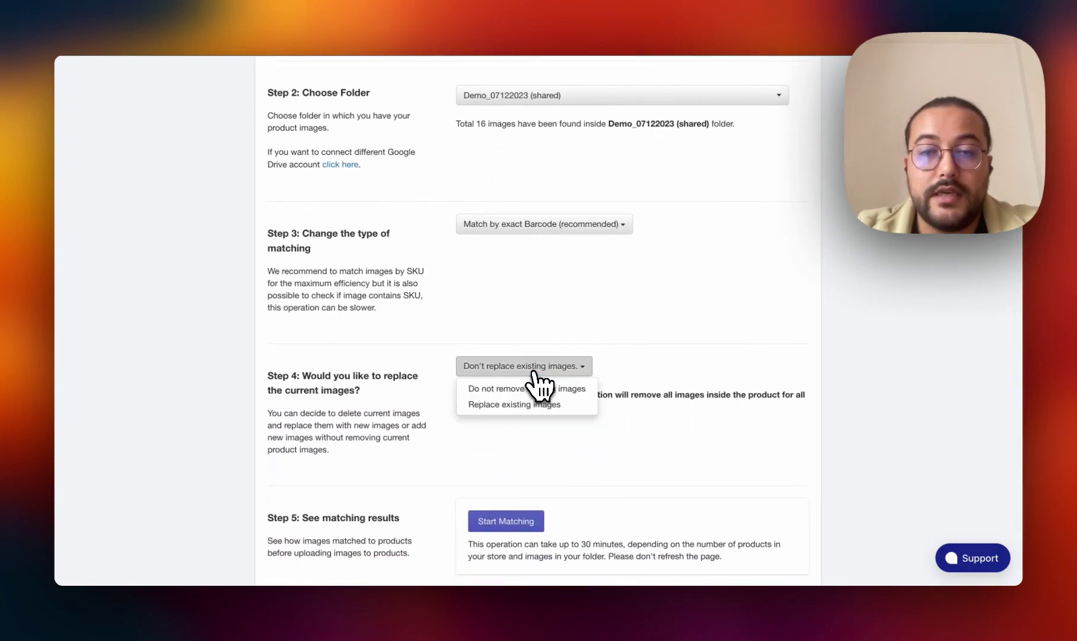
pyautogui.click(530, 405)
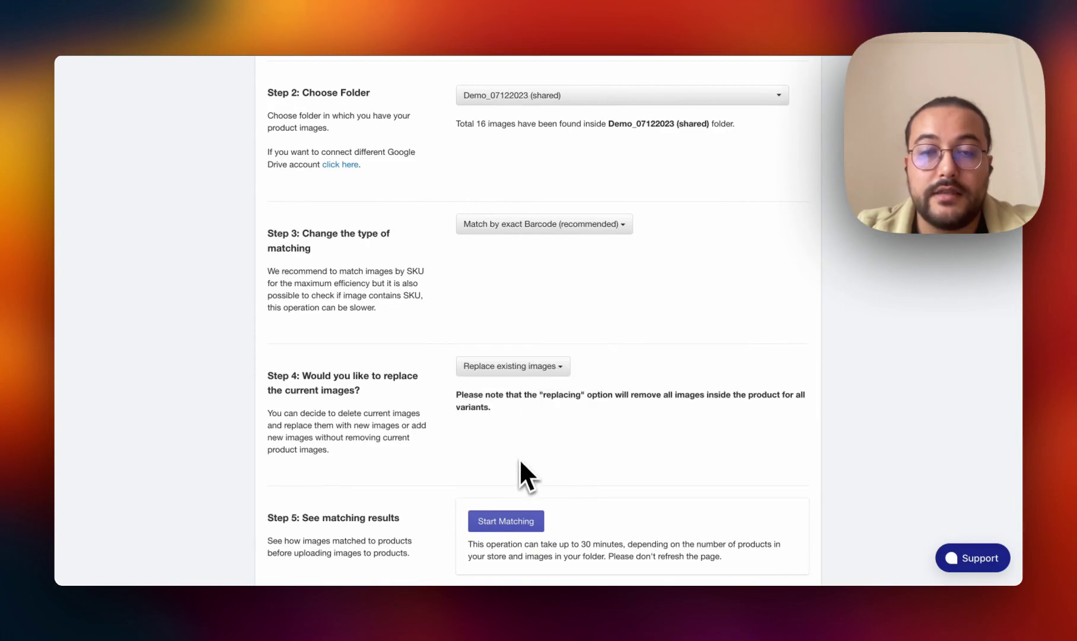
# Step: Start the exact barcode matching, compare the Pink Backpack's barcode with the image name, and upload the matched image
pyautogui.scroll(-1, 519, 462)
pyautogui.click(516, 507)
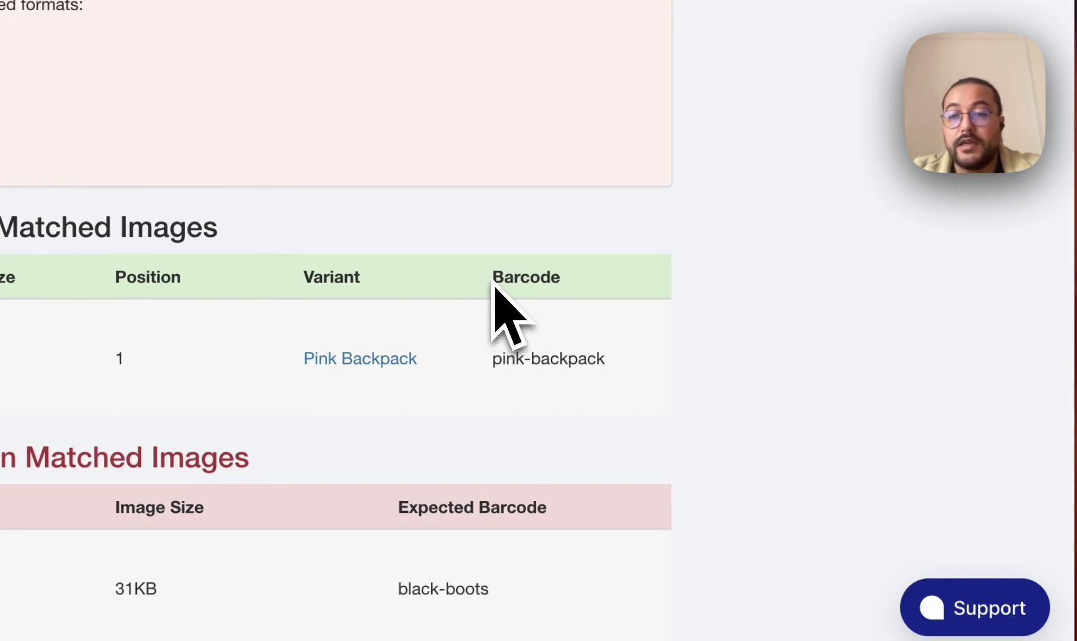
pyautogui.moveTo(493, 283); pyautogui.dragTo(577, 285)
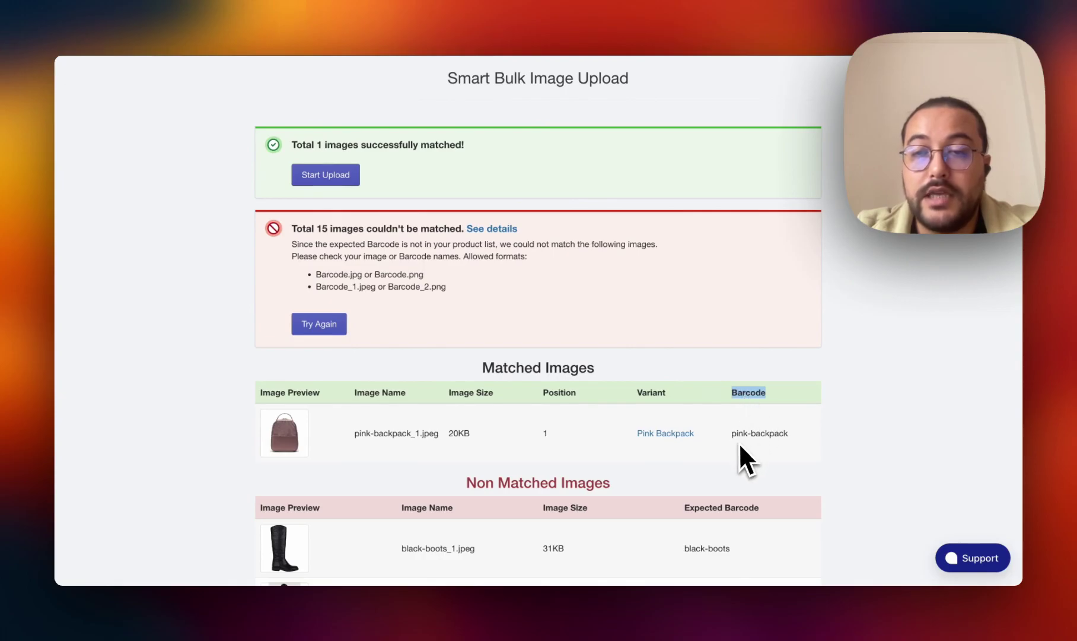
pyautogui.moveTo(732, 435); pyautogui.dragTo(791, 439)
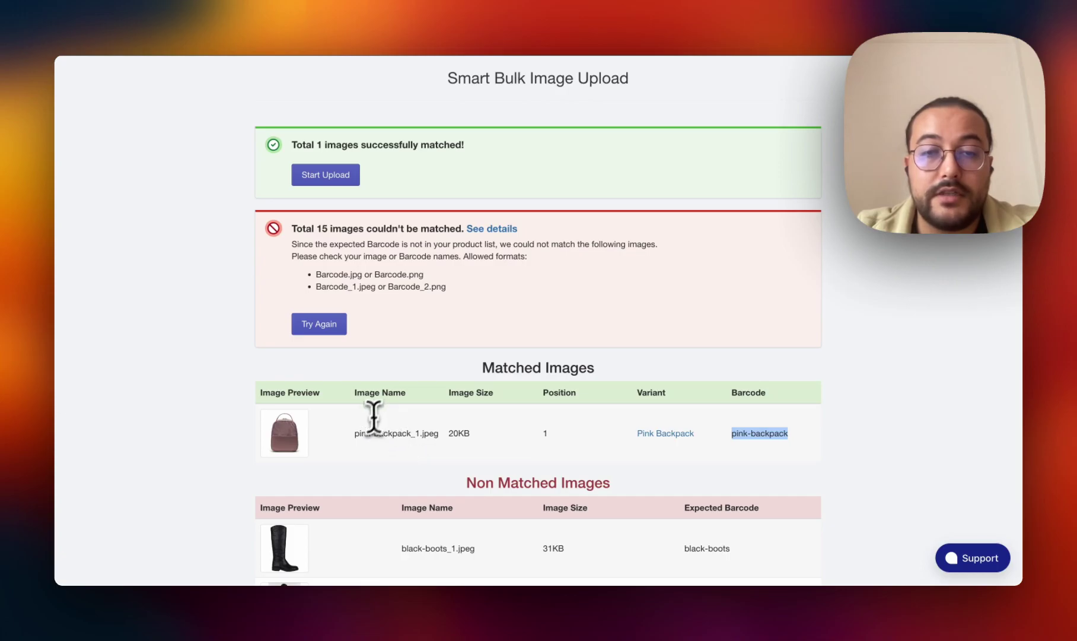
pyautogui.moveTo(354, 433); pyautogui.dragTo(407, 433)
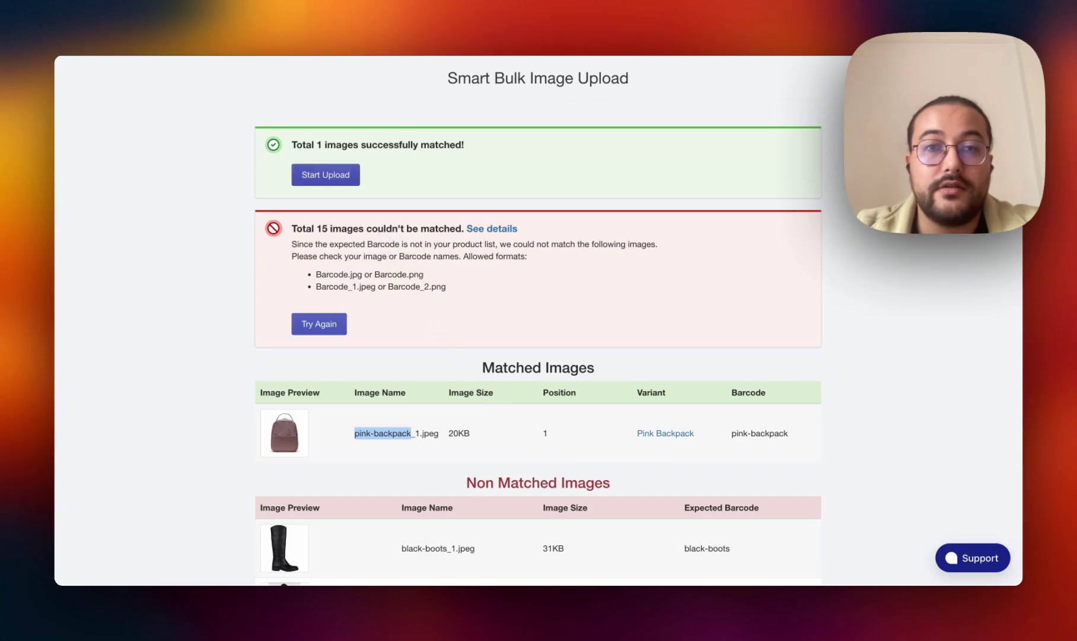
pyautogui.click(335, 178)
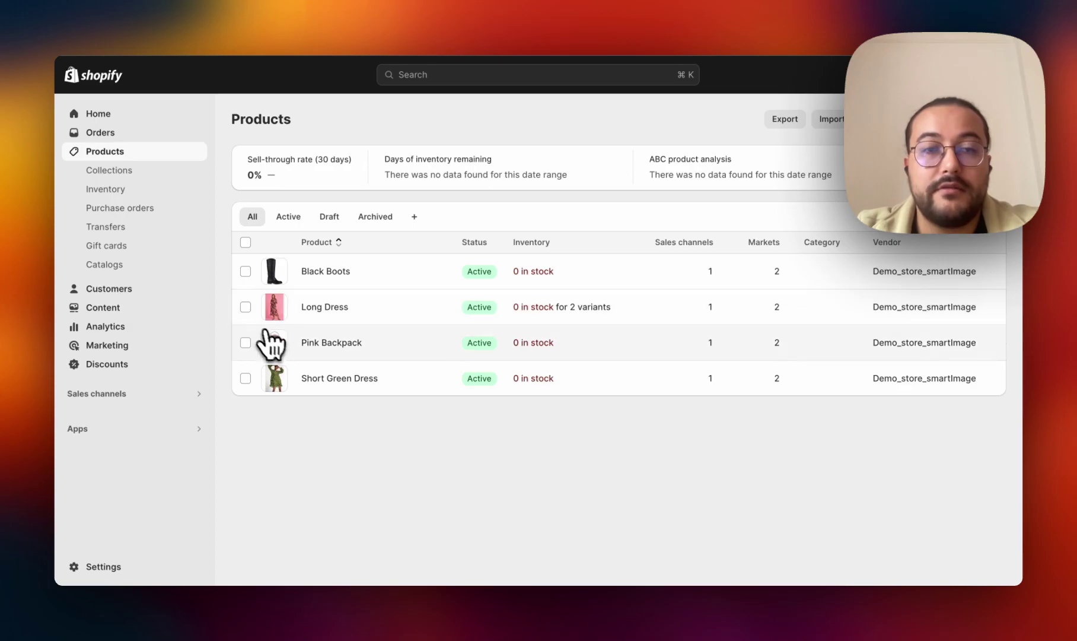
# Step: Open the Pink Backpack product in the Shopify admin and check the image in its media
pyautogui.click(309, 346)
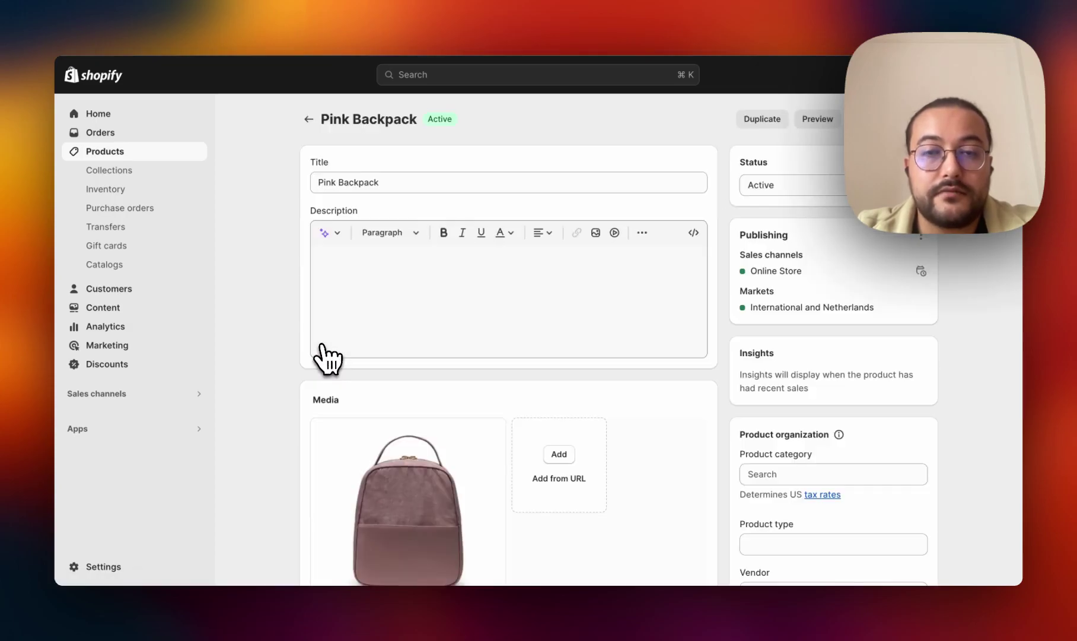
pyautogui.scroll(-1, 303, 376)
pyautogui.scroll(-3, 299, 383)
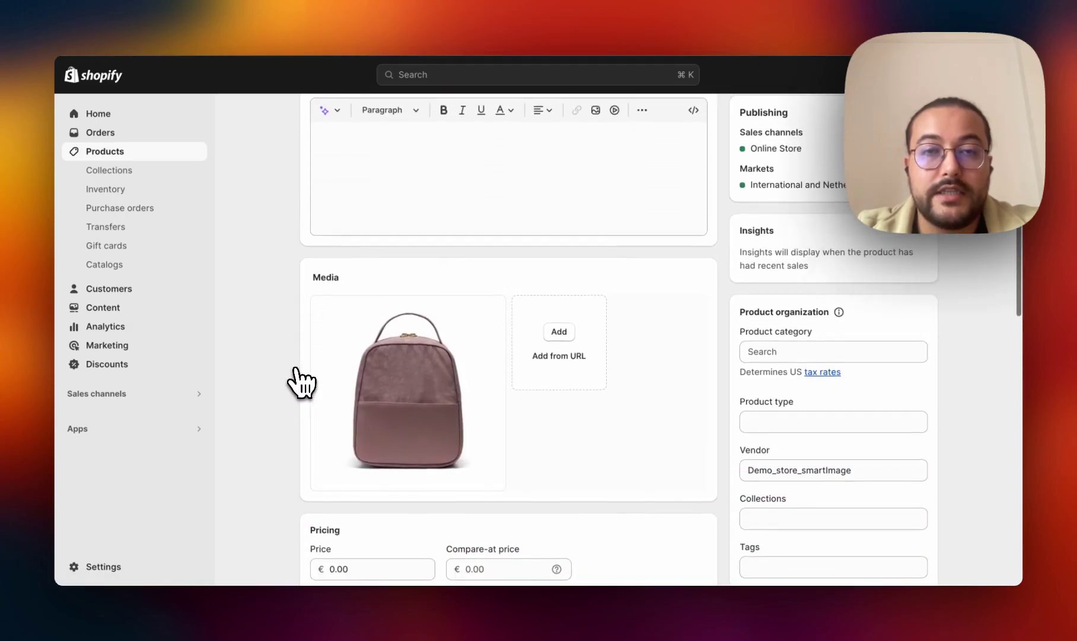
pyautogui.scroll(5, 299, 383)
pyautogui.scroll(-3, 295, 391)
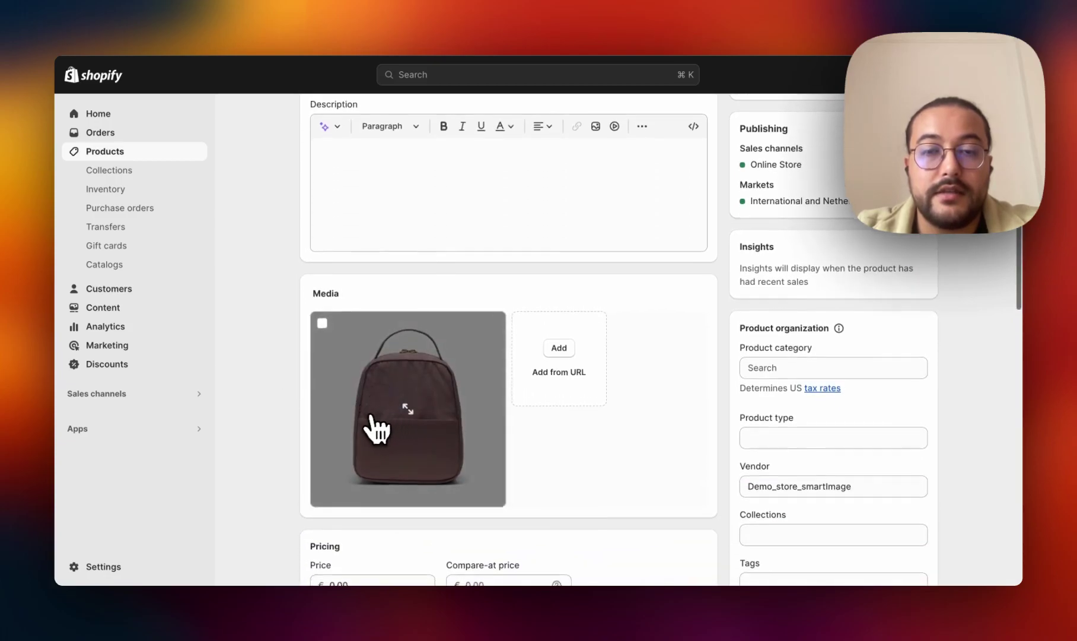
pyautogui.scroll(-8, 374, 415)
pyautogui.scroll(-1, 363, 433)
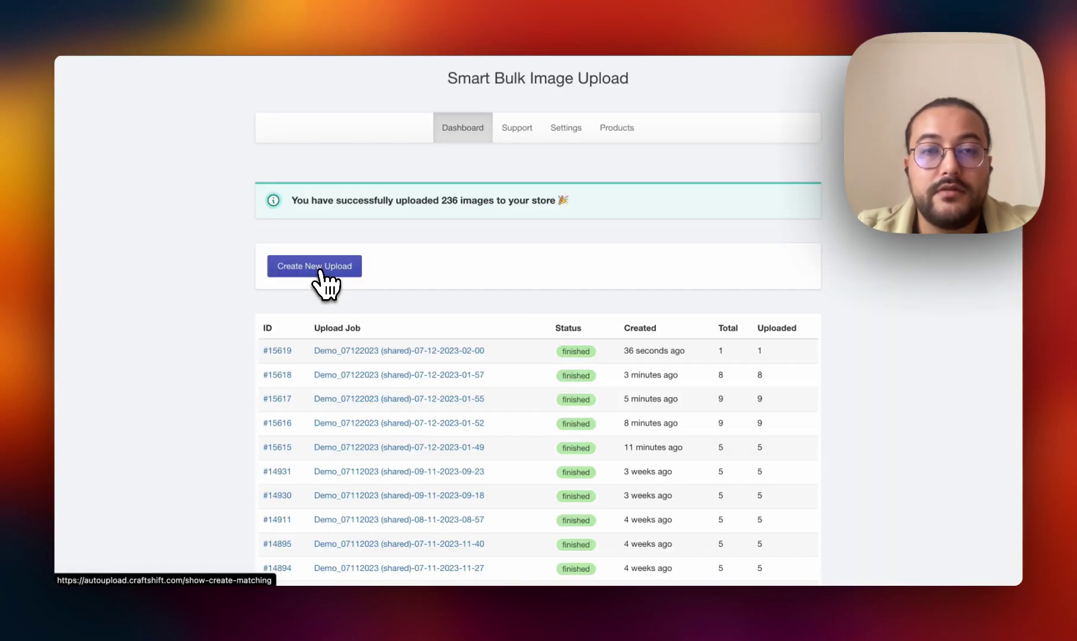
# Step: In Smart Bulk Image Upload, create a Demo_07122023 upload using Match if image contains Barcode (slower), start matching and review the pink-backpack-backside.jpeg match
pyautogui.click(320, 273)
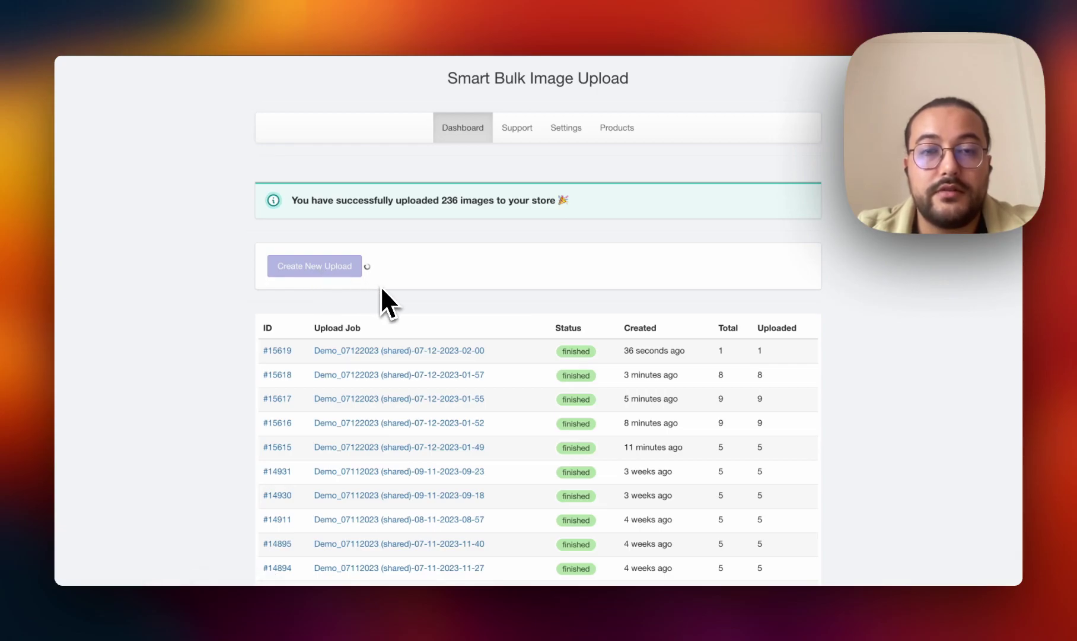
pyautogui.click(500, 393)
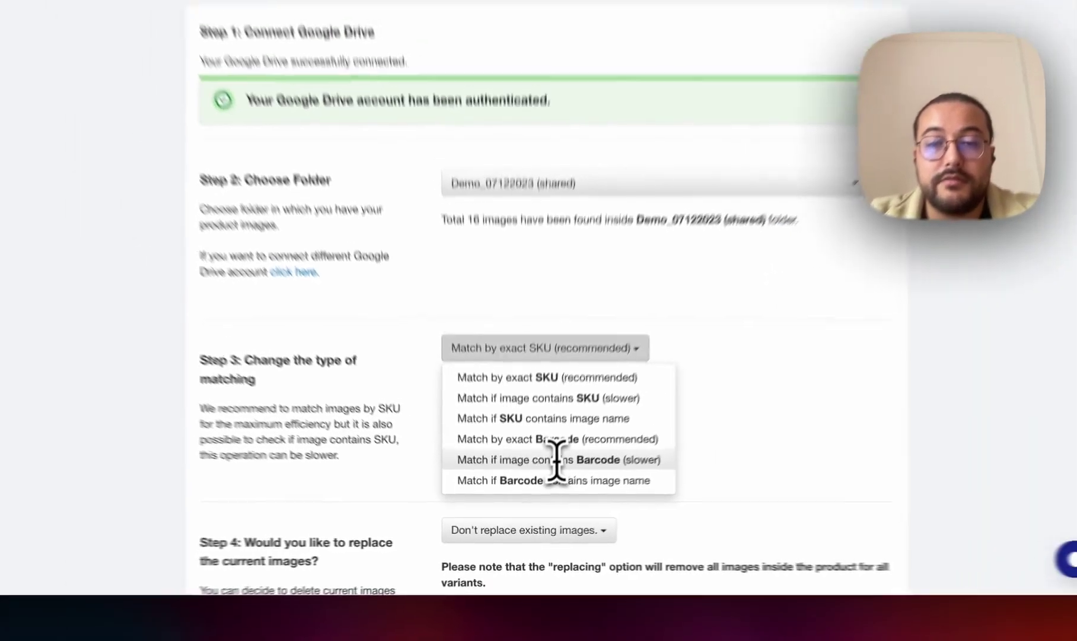
pyautogui.click(573, 408)
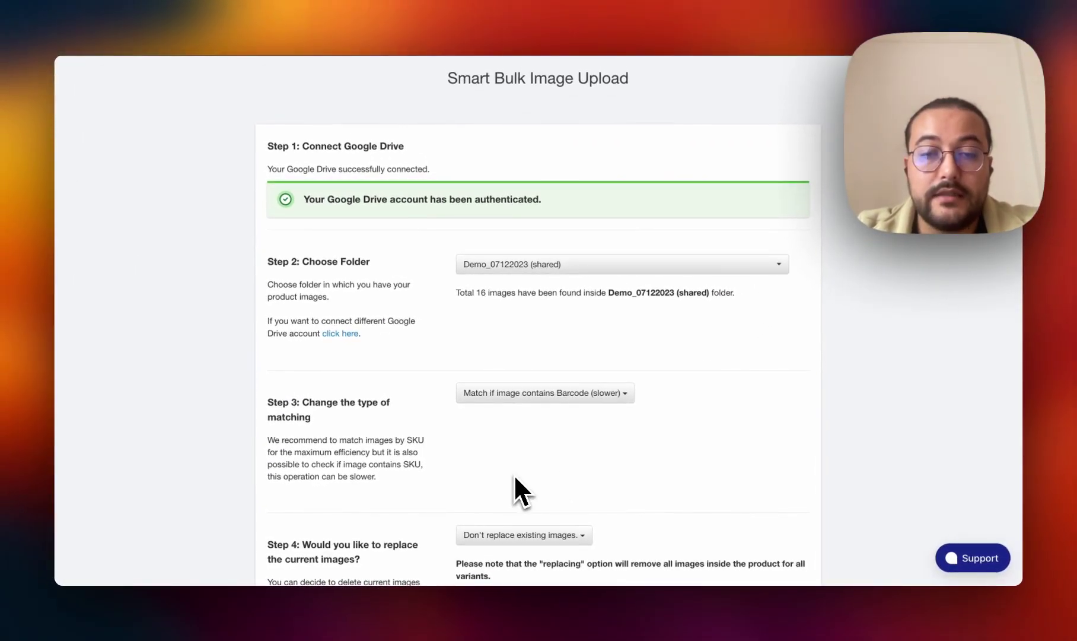
pyautogui.scroll(-5, 514, 478)
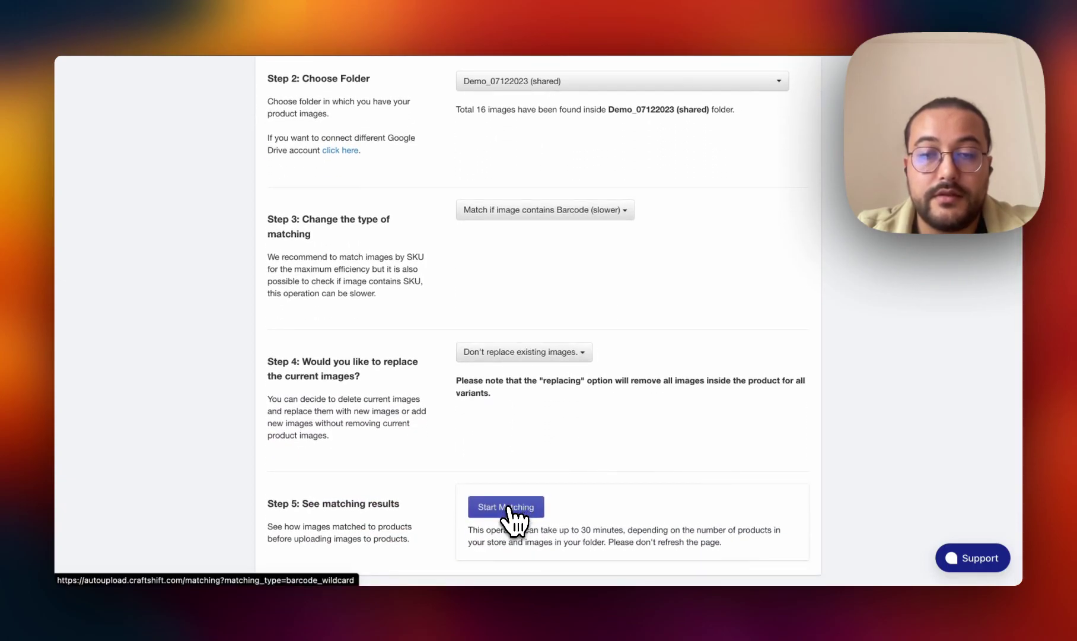
pyautogui.click(509, 508)
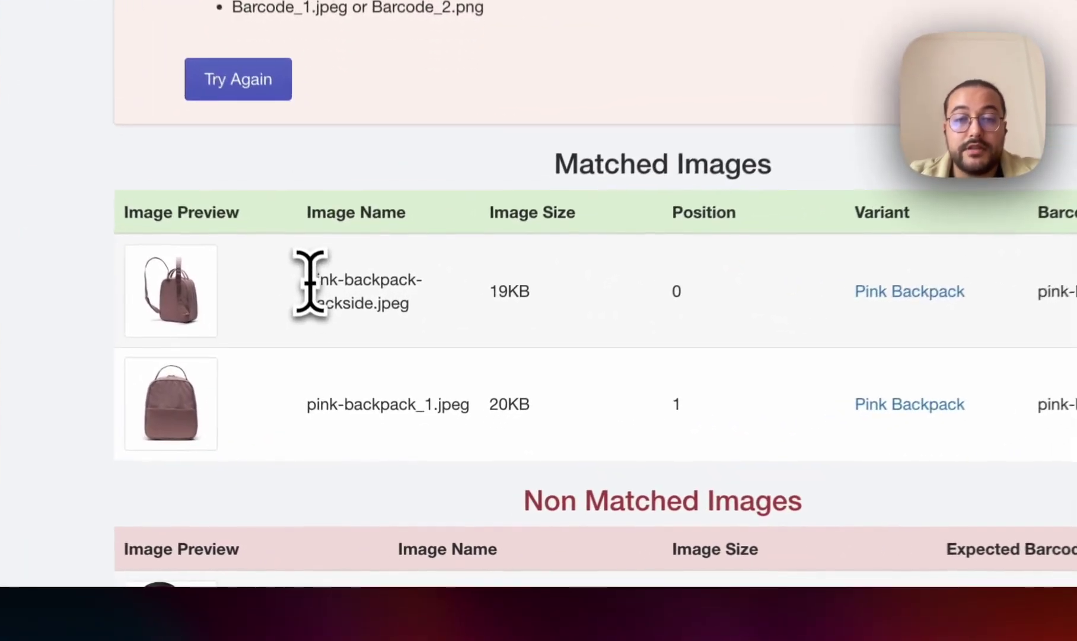
pyautogui.moveTo(333, 359); pyautogui.dragTo(379, 379)
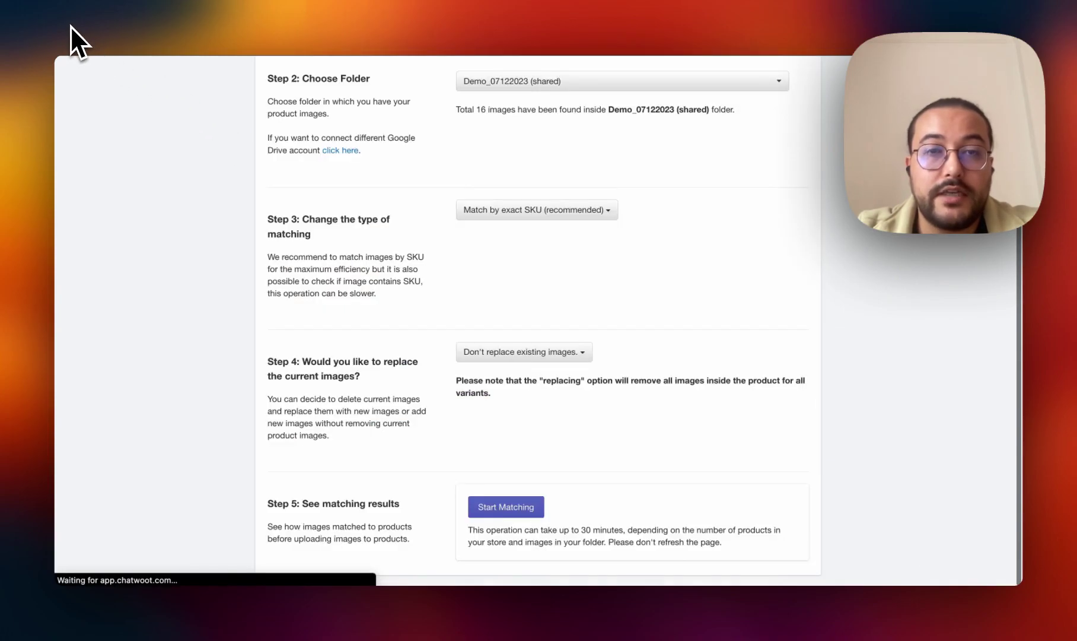
# Step: Back in the upload setup, choose Replace existing images and rerun the matching for images containing the barcode
pyautogui.click(568, 355)
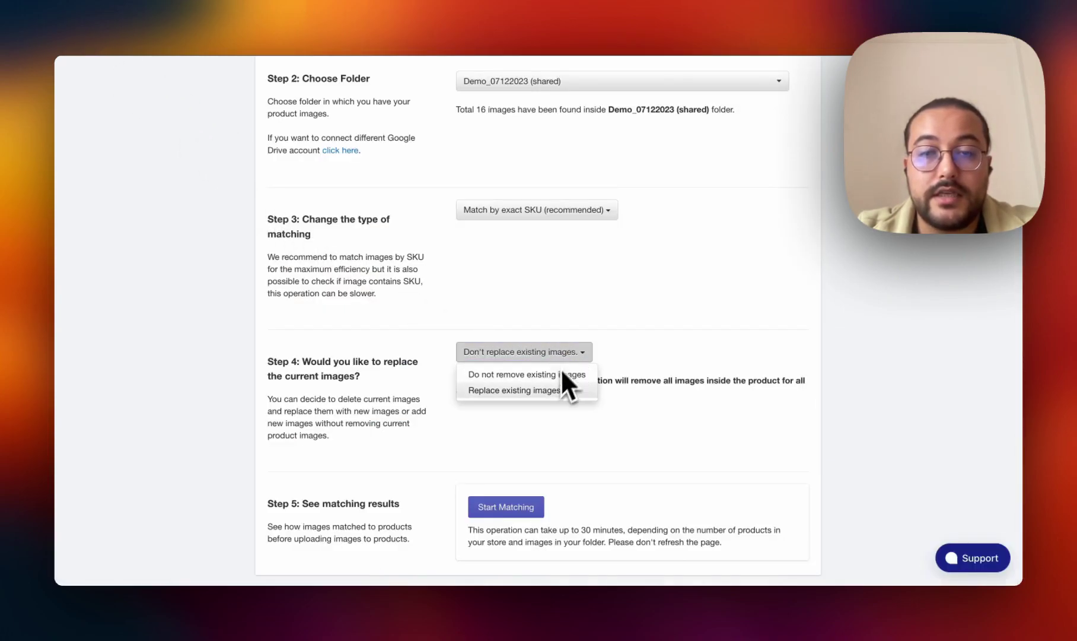
pyautogui.click(540, 390)
pyautogui.click(525, 504)
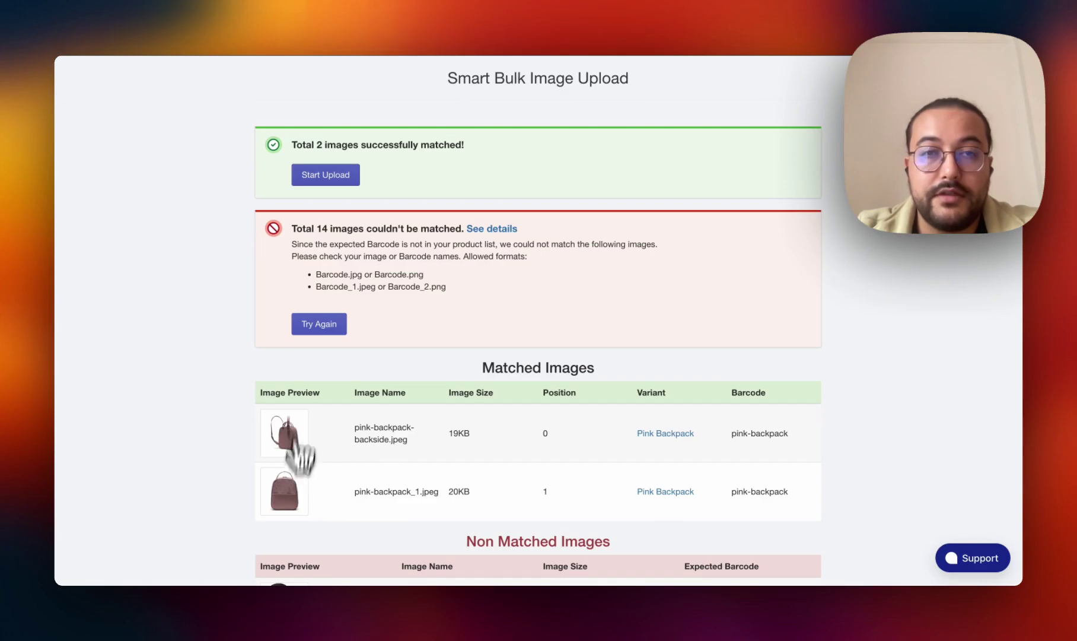
# Step: Upload the matched Pink Backpack images and check the product's media in the Shopify admin
pyautogui.click(331, 177)
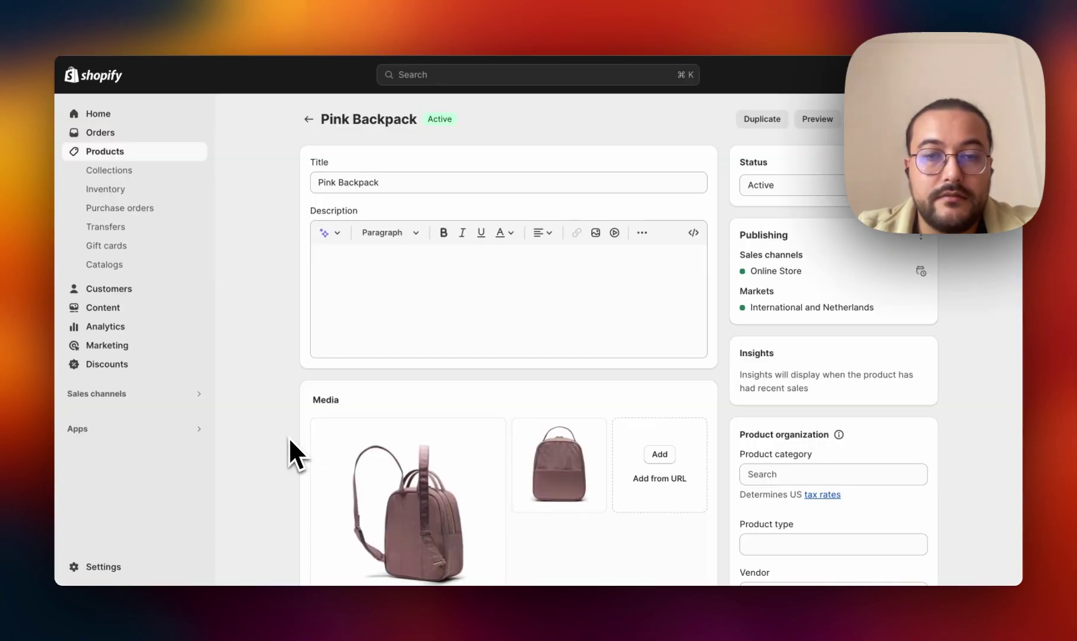
pyautogui.scroll(-3, 289, 436)
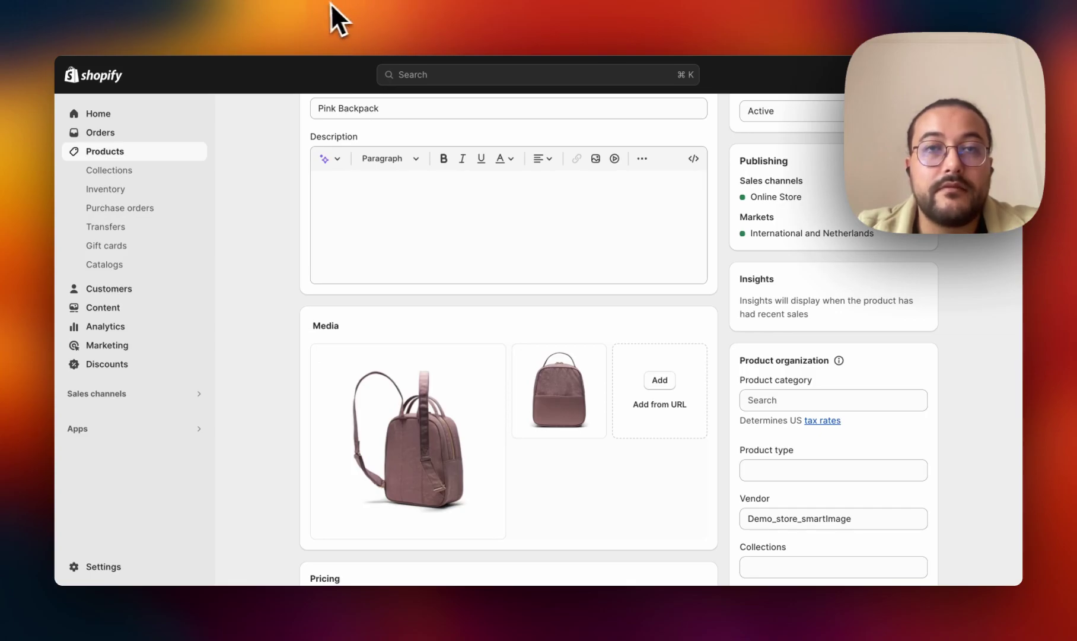
# Step: In Smart Bulk Image Upload, set up a Demo_07122023 upload with Match if Barcode contains image name and Replace existing images, and start matching
pyautogui.hotkey('ctrl', 'Tab')
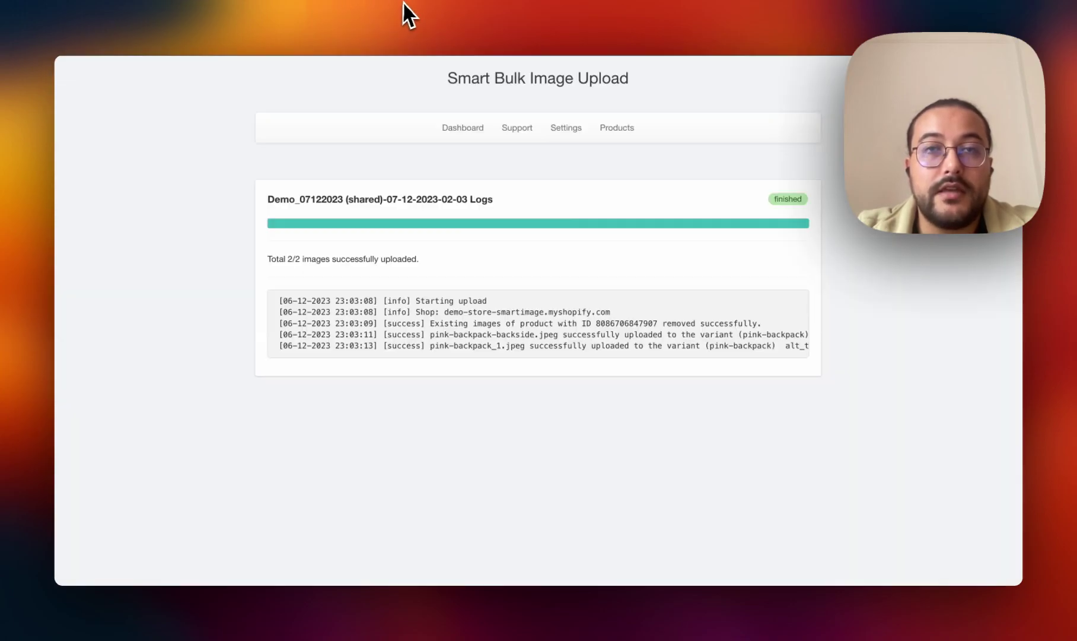
pyautogui.click(460, 128)
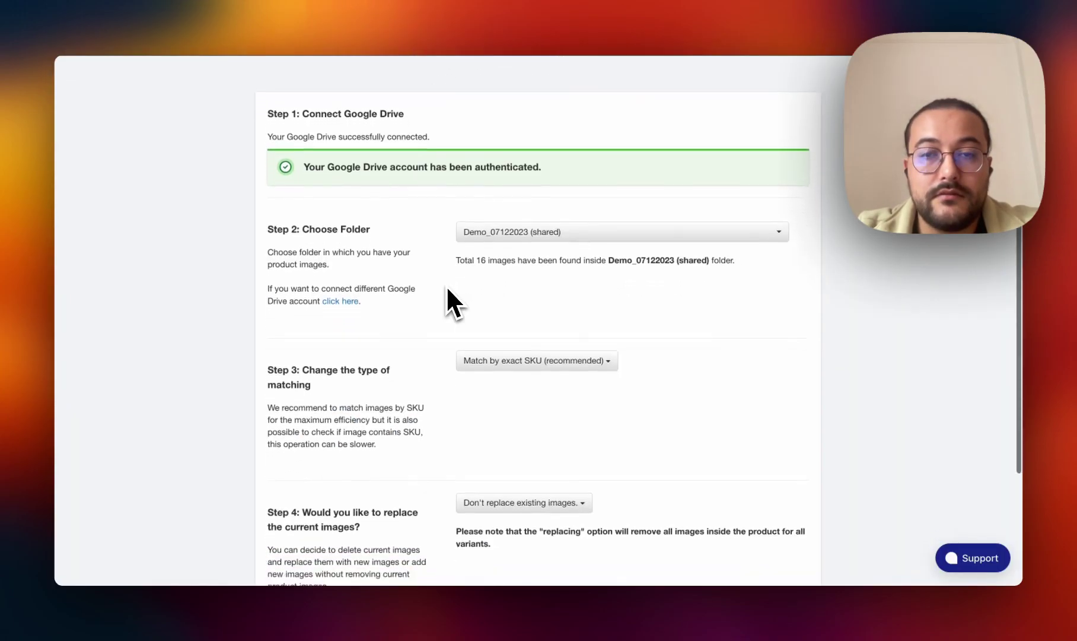
pyautogui.scroll(-3, 446, 294)
pyautogui.click(483, 301)
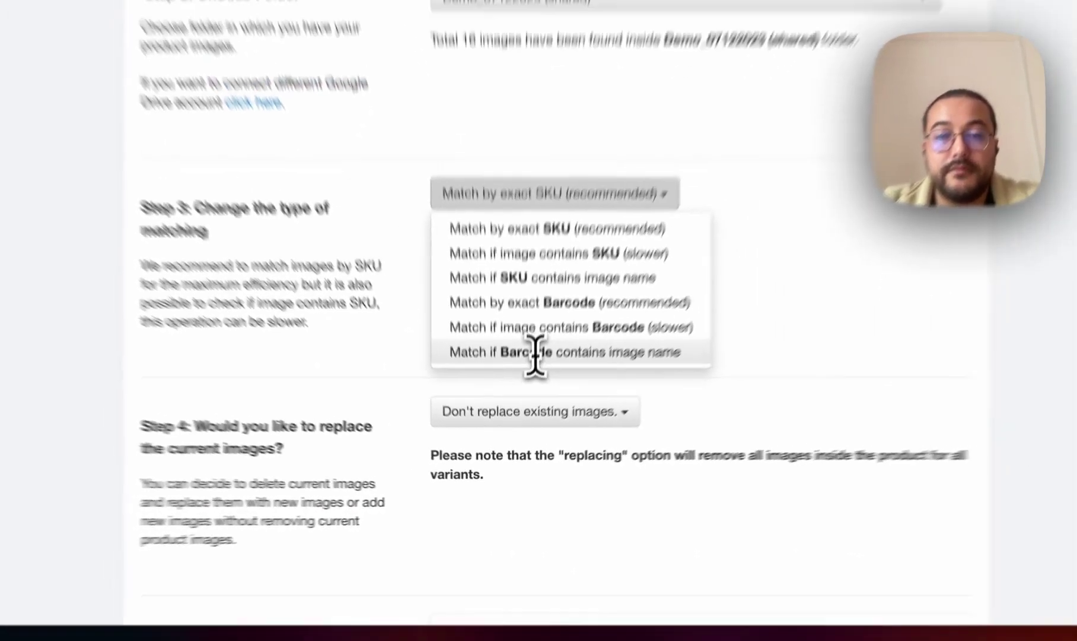
pyautogui.click(537, 306)
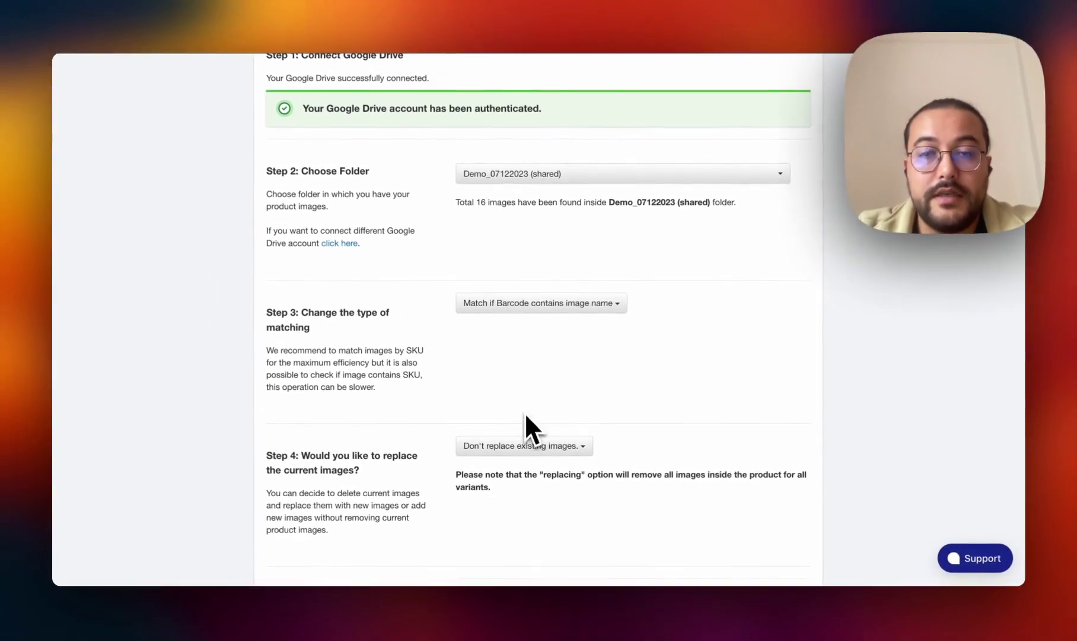
pyautogui.click(515, 447)
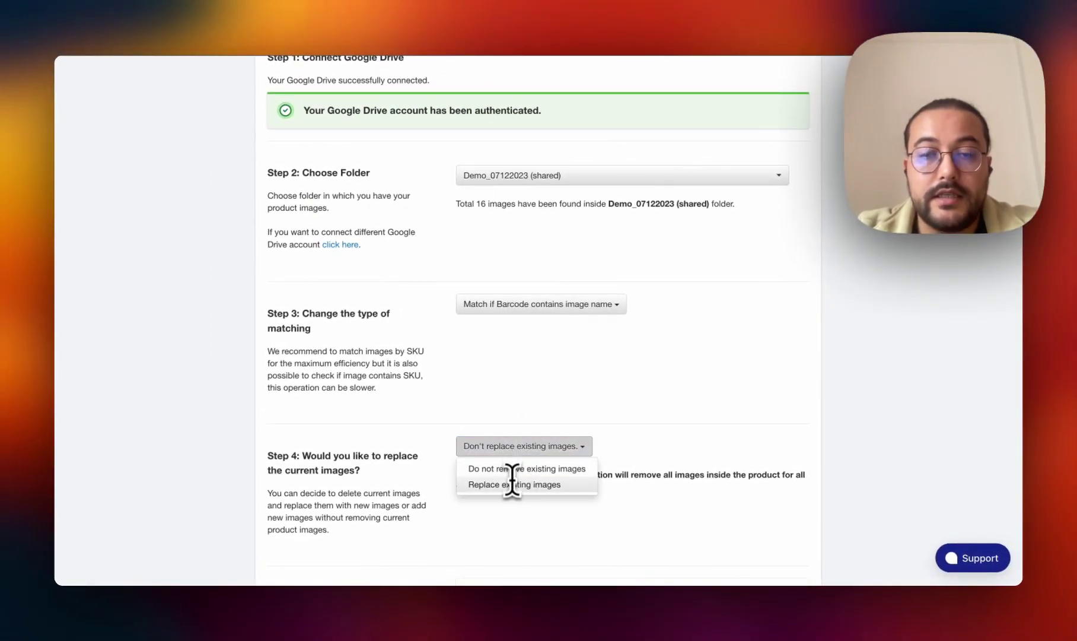
pyautogui.click(511, 485)
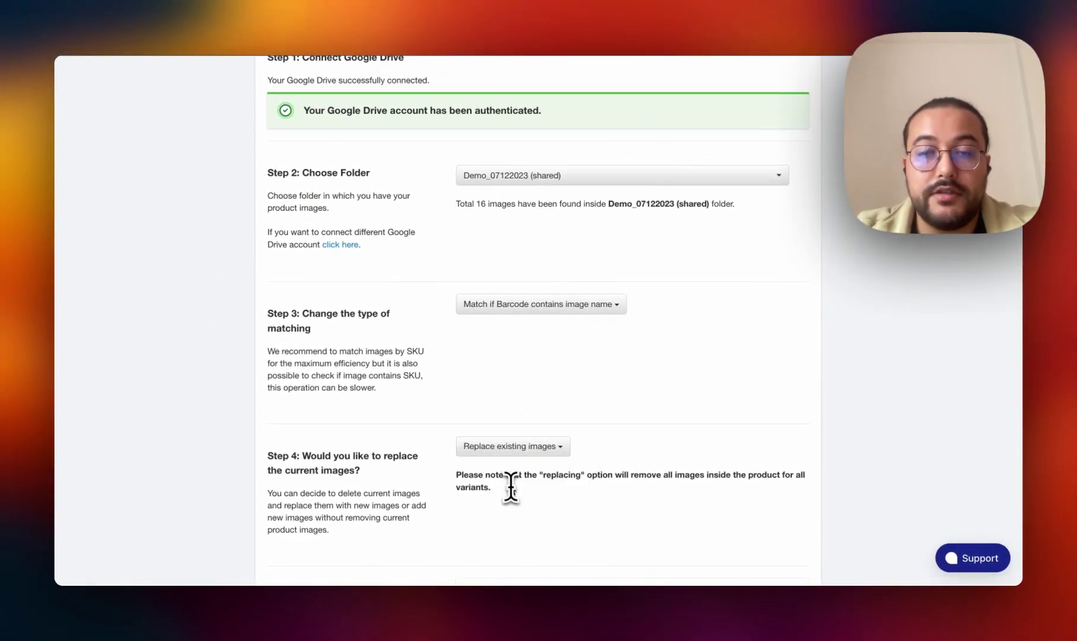
pyautogui.scroll(-3, 511, 485)
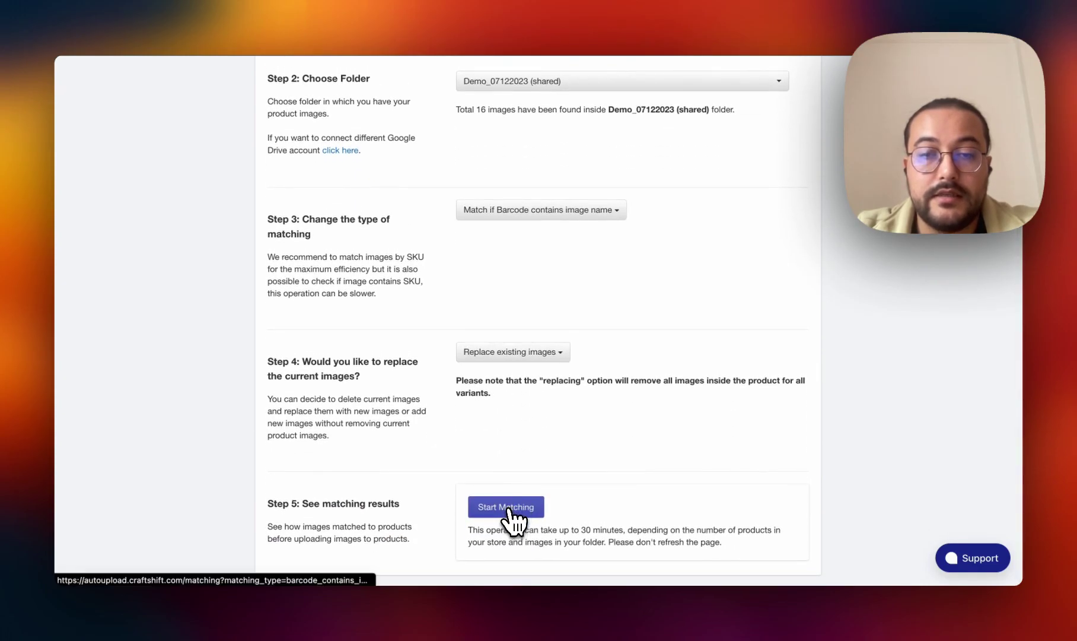
pyautogui.click(508, 508)
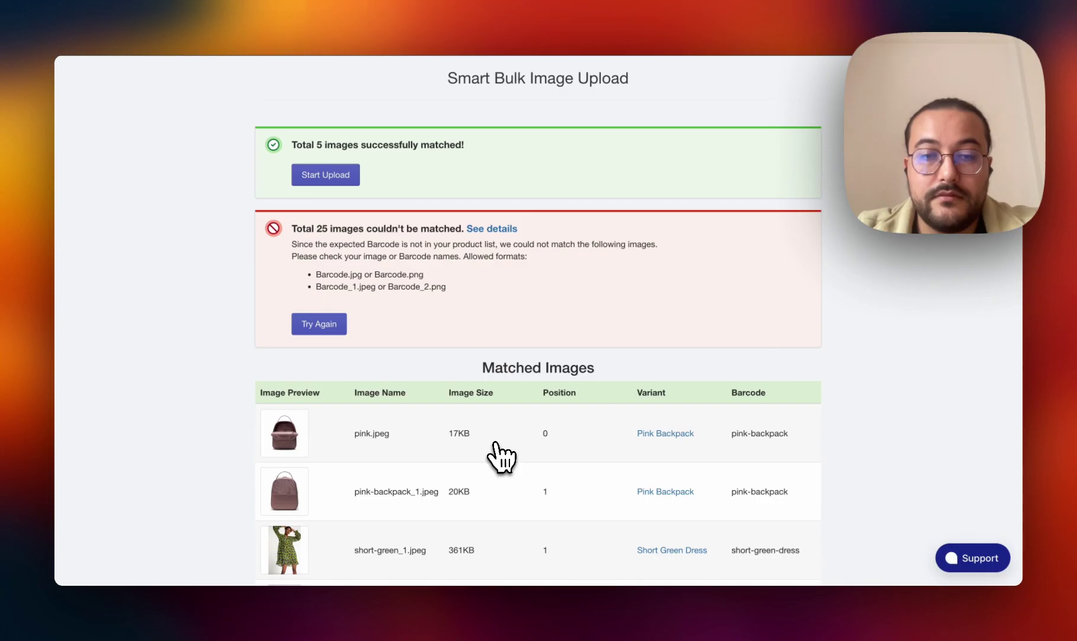
# Step: Review the Matched Images table, comparing the pink.jpeg image name with its pink-backpack barcode
pyautogui.scroll(-3, 502, 457)
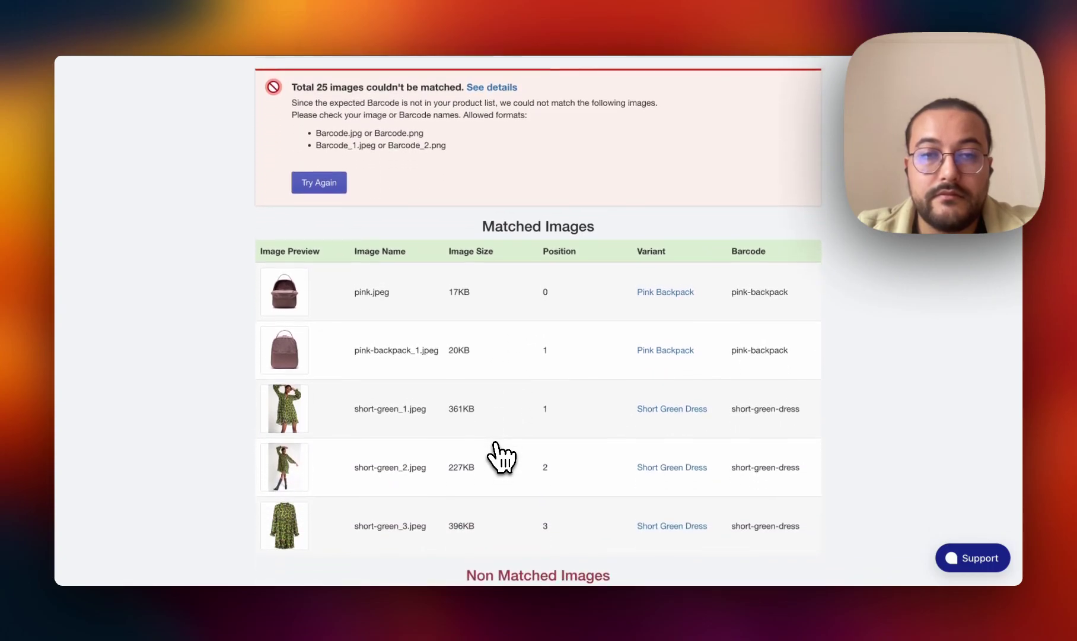
pyautogui.scroll(-2, 501, 457)
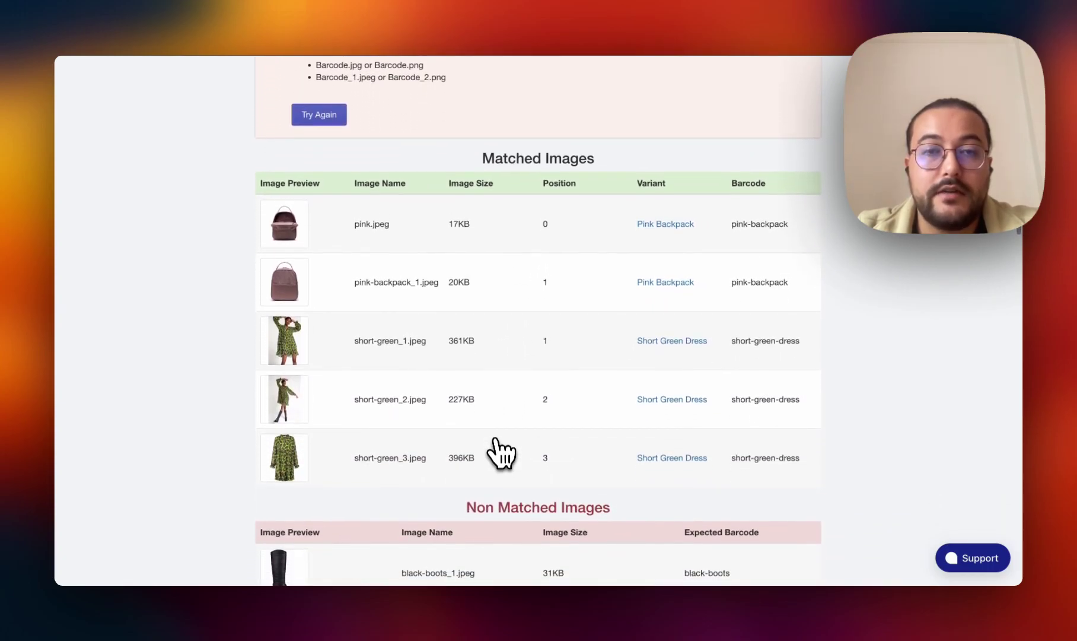
pyautogui.scroll(5, 492, 404)
pyautogui.scroll(-1, 496, 406)
pyautogui.scroll(-3, 495, 406)
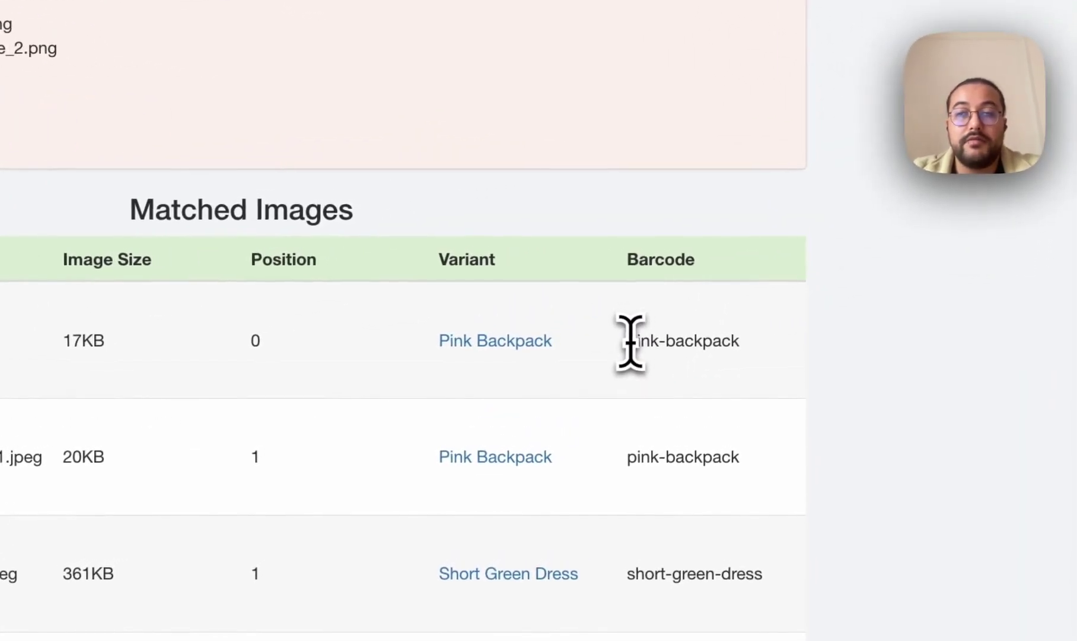
pyautogui.moveTo(733, 244); pyautogui.dragTo(760, 246)
pyautogui.moveTo(684, 344); pyautogui.dragTo(765, 372)
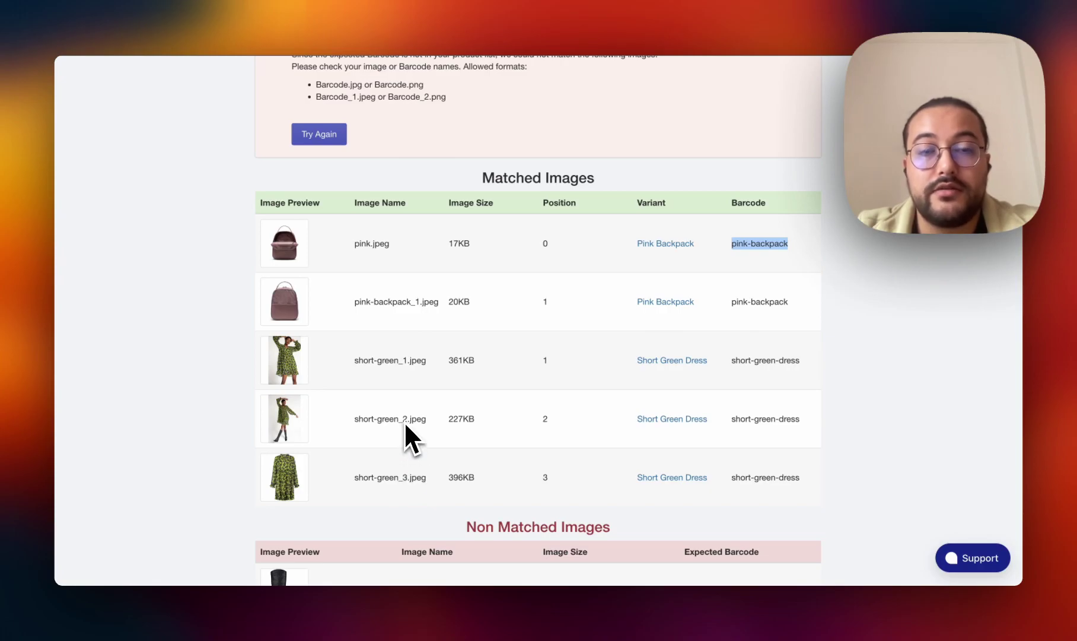
# Step: Upload the matched images, reload the Pink Backpack product in the Shopify admin and check its media
pyautogui.scroll(2, 405, 425)
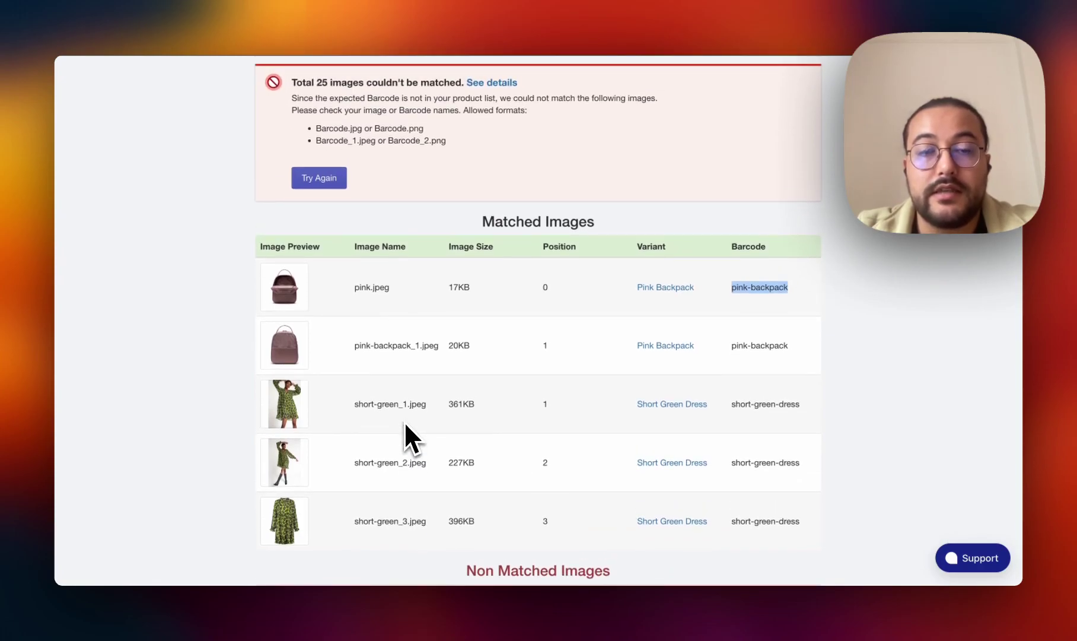
pyautogui.scroll(5, 356, 237)
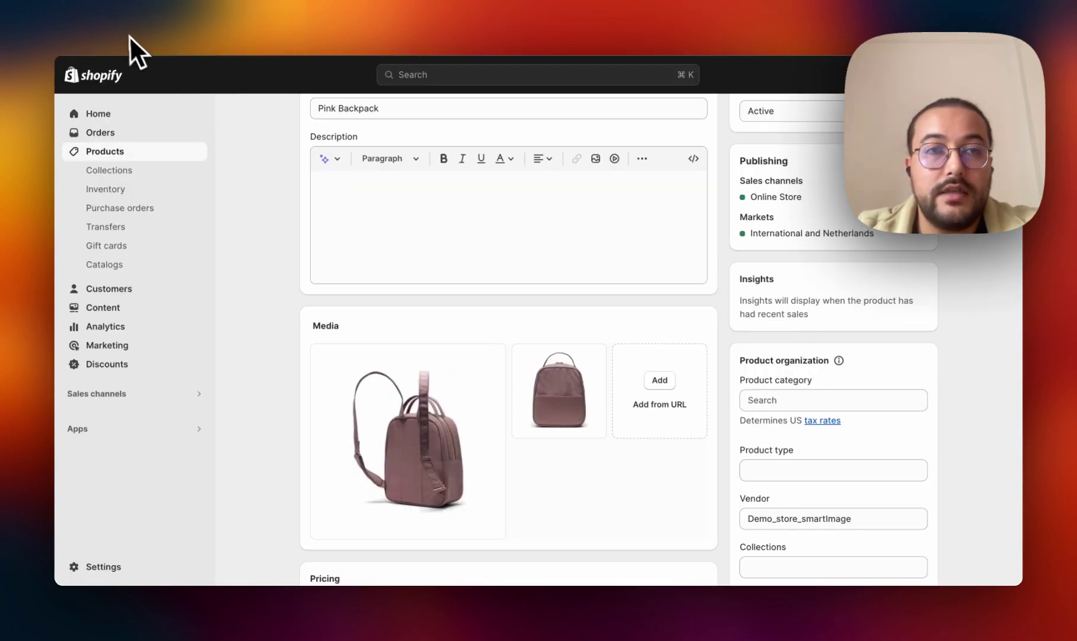
pyautogui.click(114, 26)
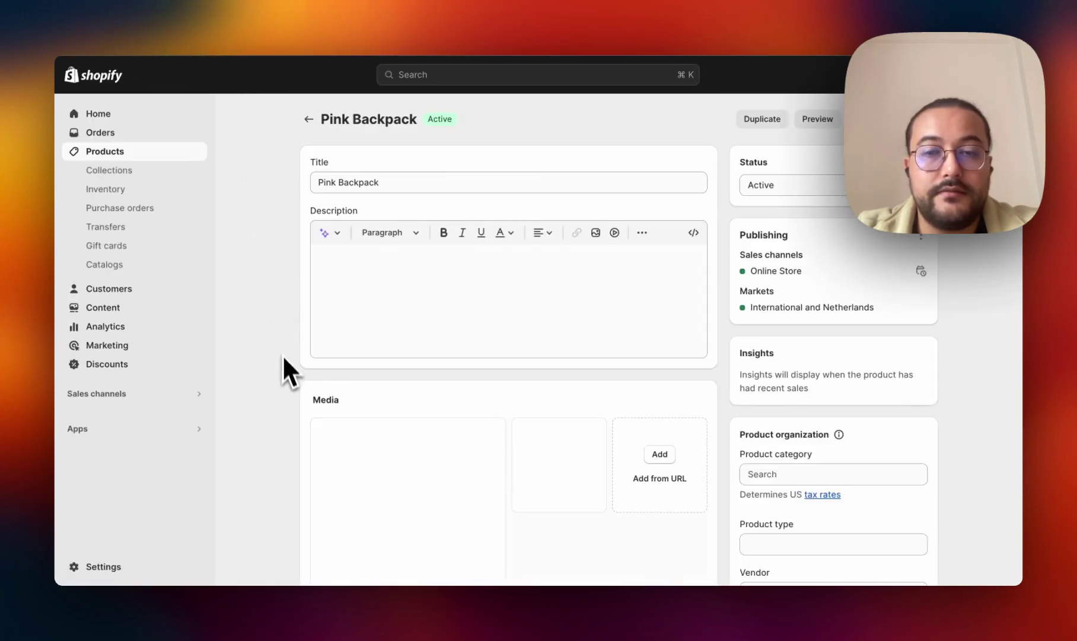
pyautogui.scroll(-3, 283, 409)
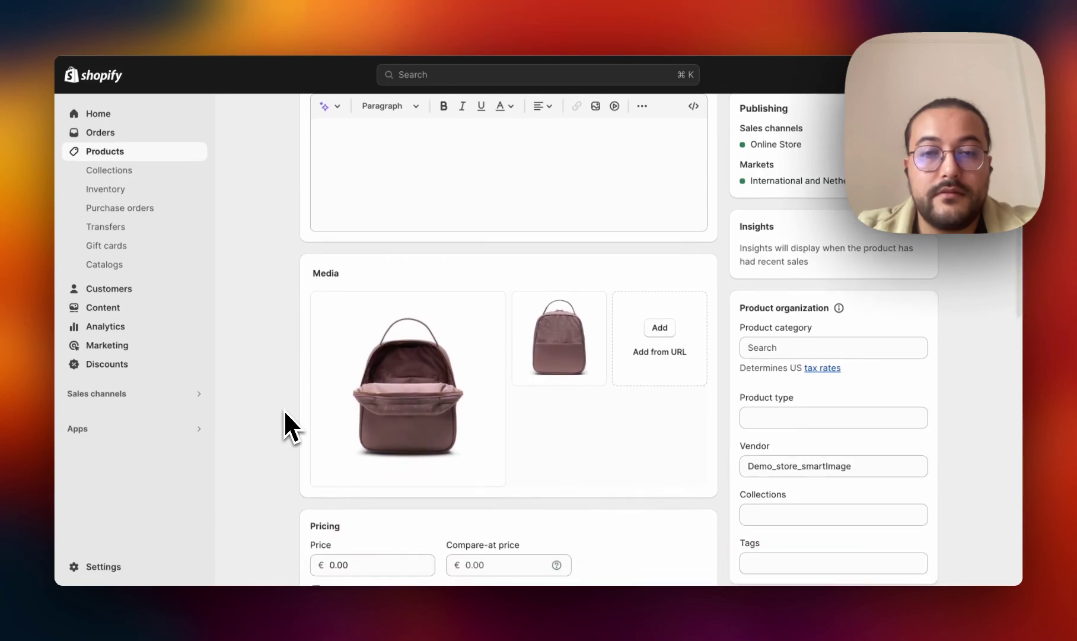
pyautogui.moveTo(411, 378)
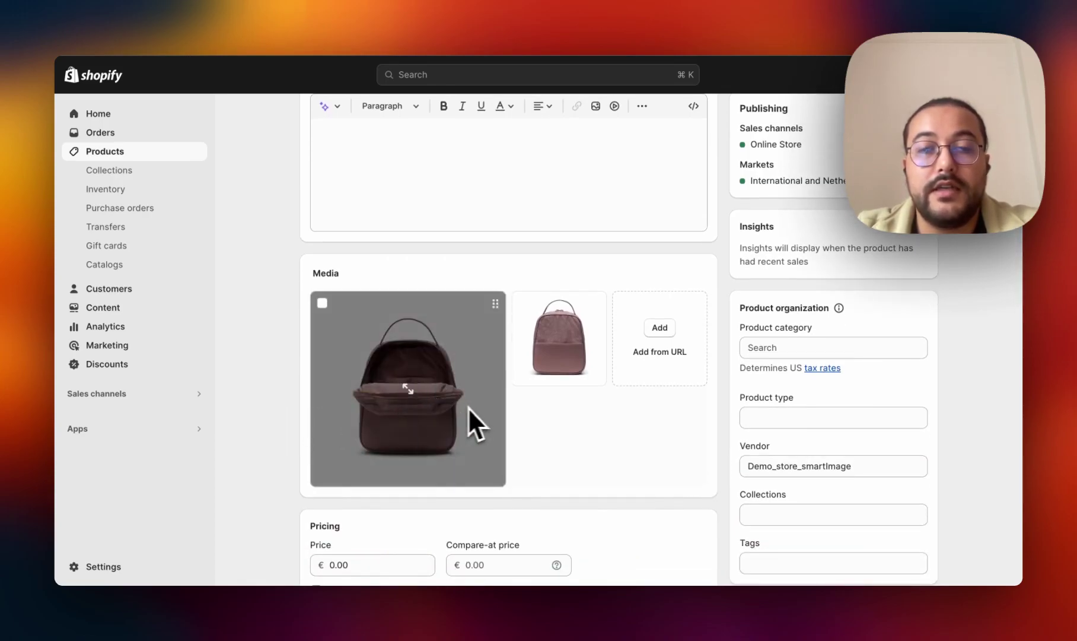
pyautogui.moveTo(534, 388)
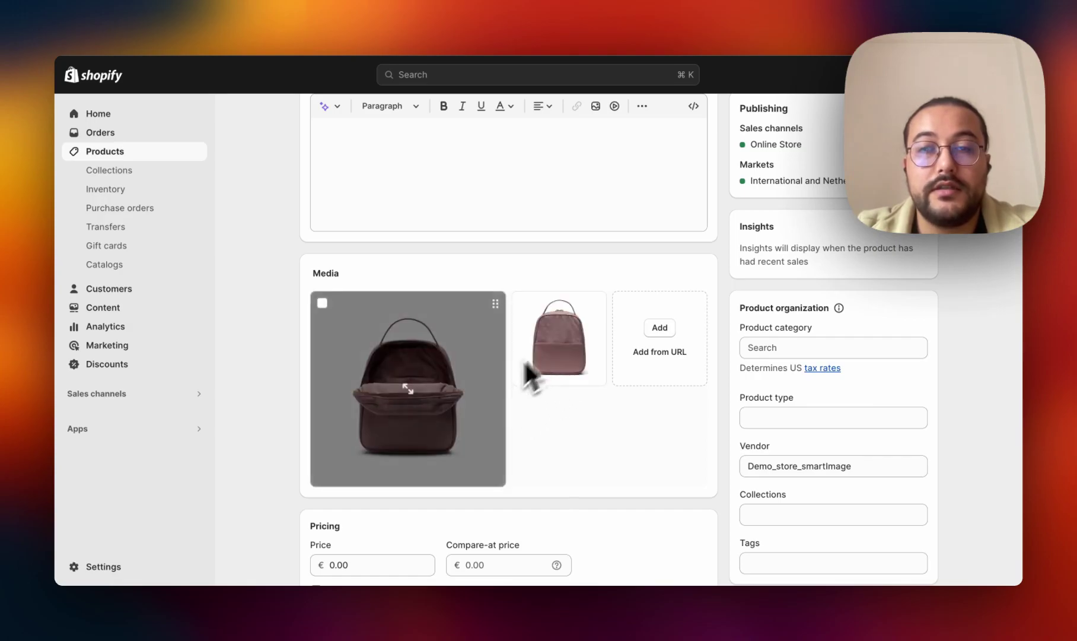
pyautogui.scroll(3, 250, 367)
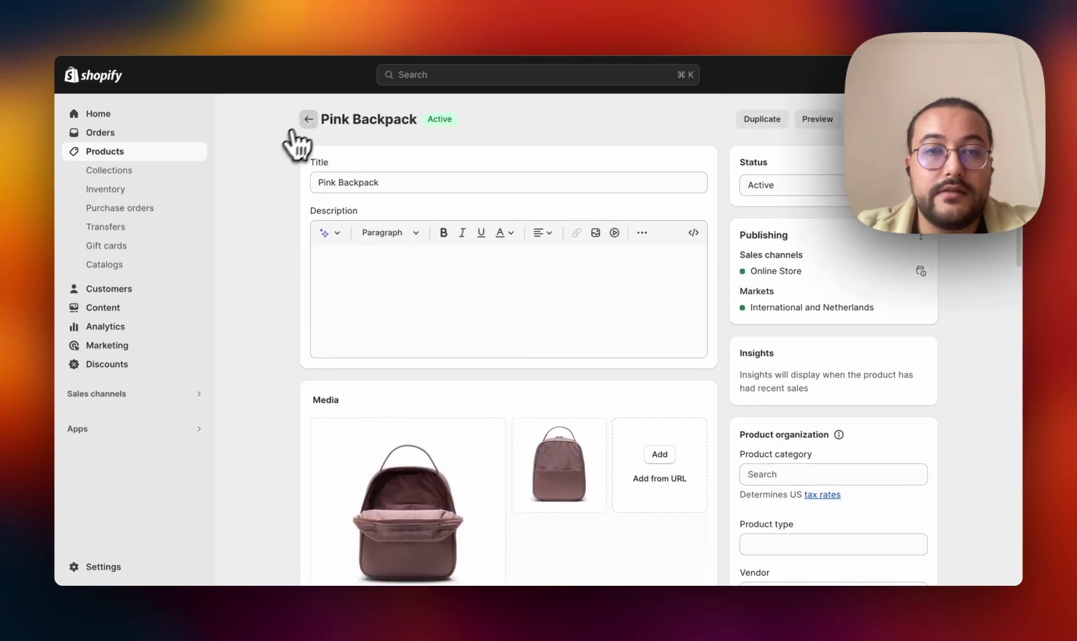
# Step: Open the Short Green Dress product from the product list, check its media images and return to the list
pyautogui.click(309, 119)
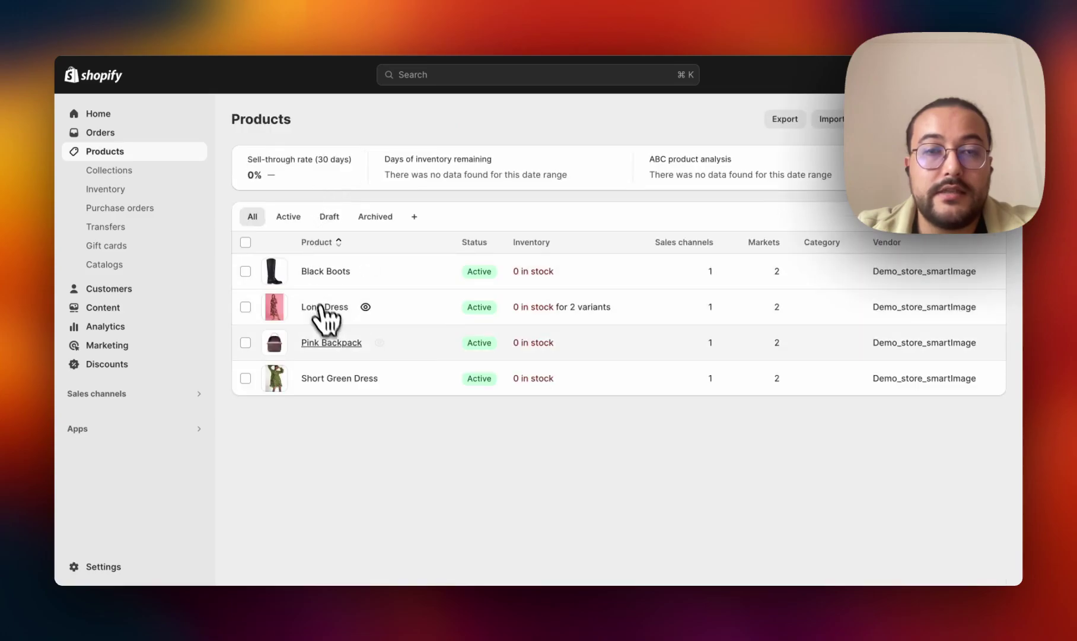
pyautogui.click(335, 378)
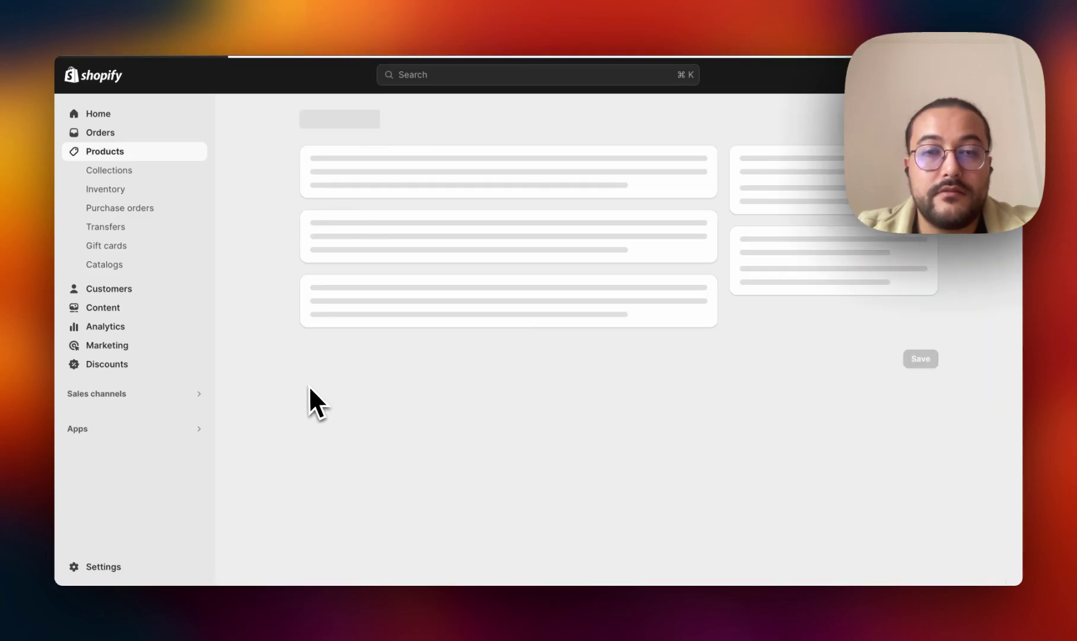
pyautogui.scroll(-1, 290, 391)
pyautogui.scroll(-3, 291, 394)
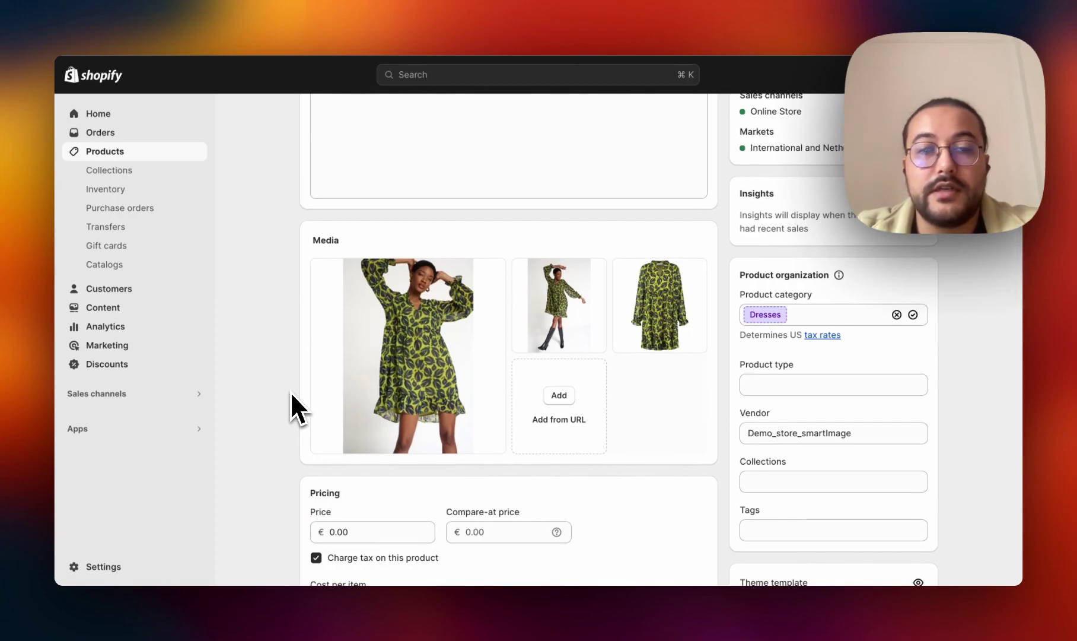
pyautogui.scroll(3, 291, 393)
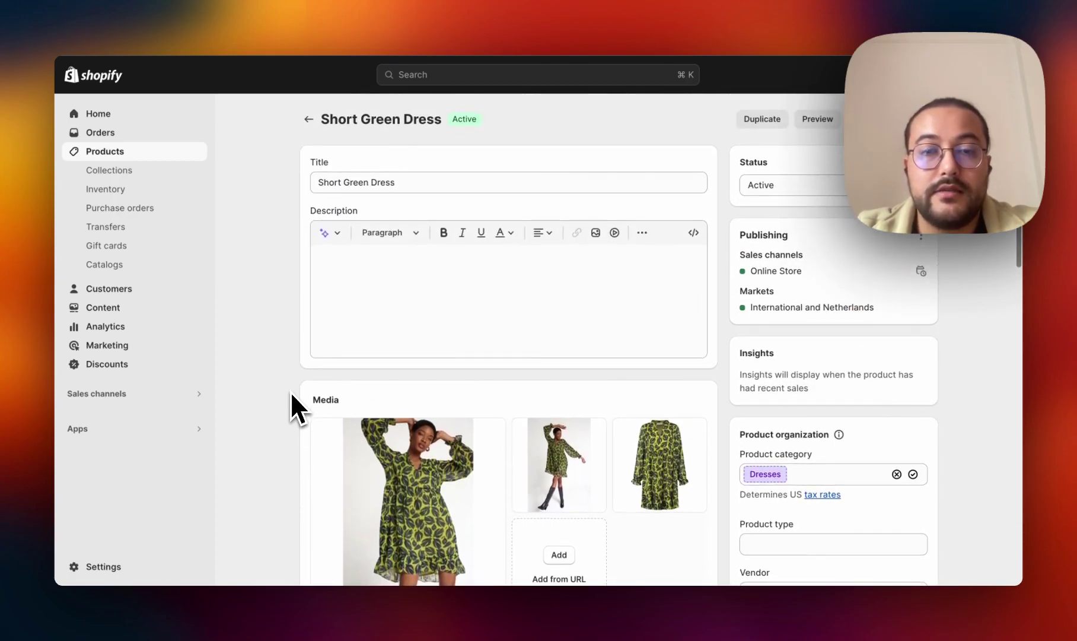
pyautogui.click(309, 119)
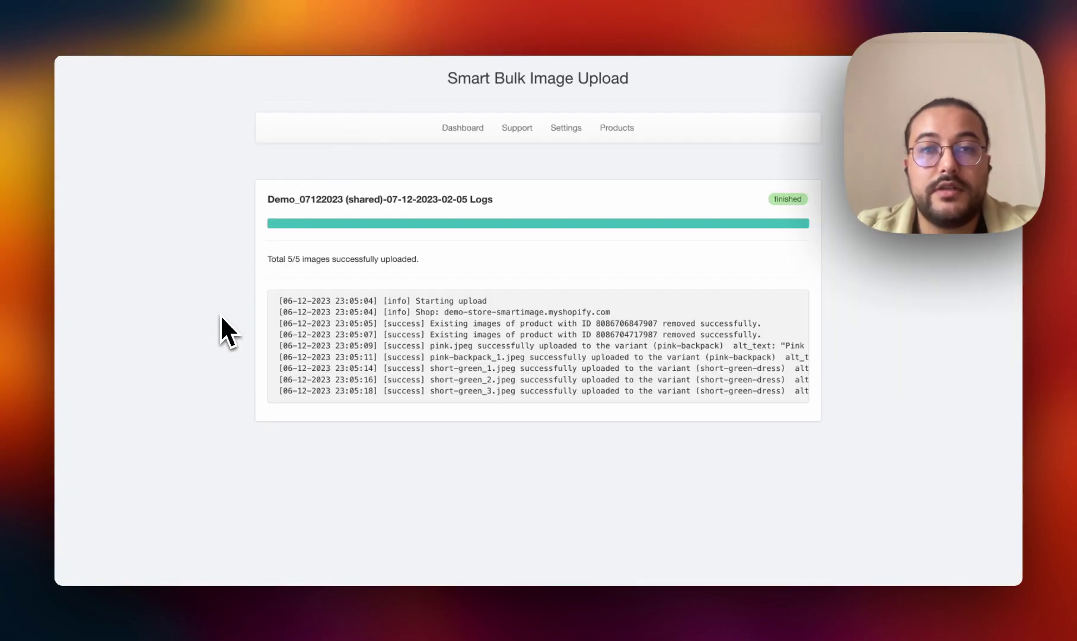
# Step: Return to the Smart Bulk Image Upload dashboard, open its Support page and look through the Frequently Asked Questions
pyautogui.click(463, 132)
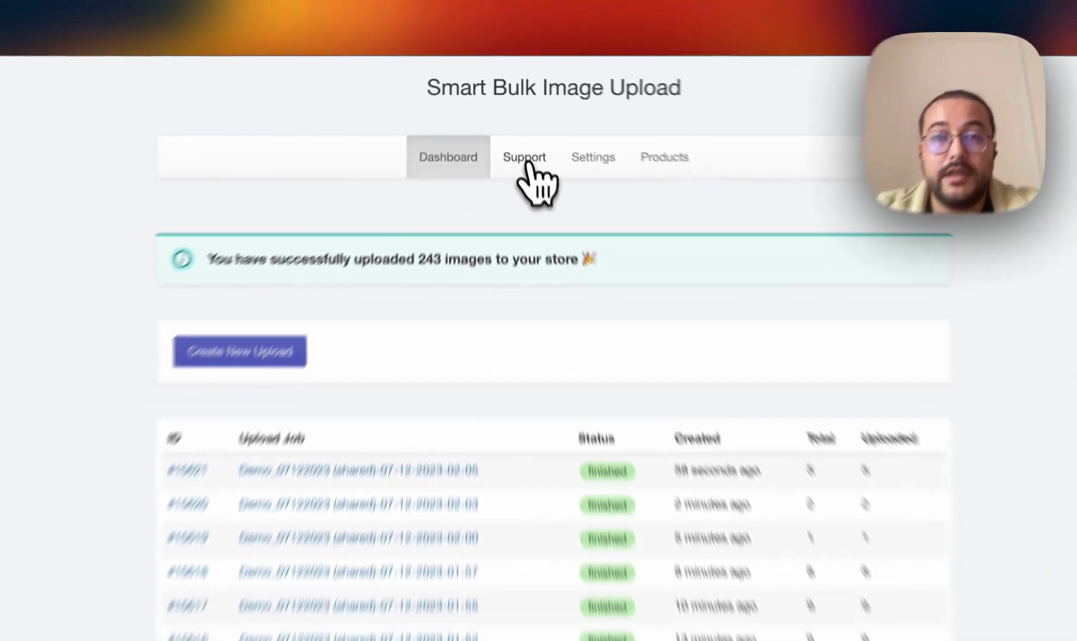
pyautogui.click(537, 204)
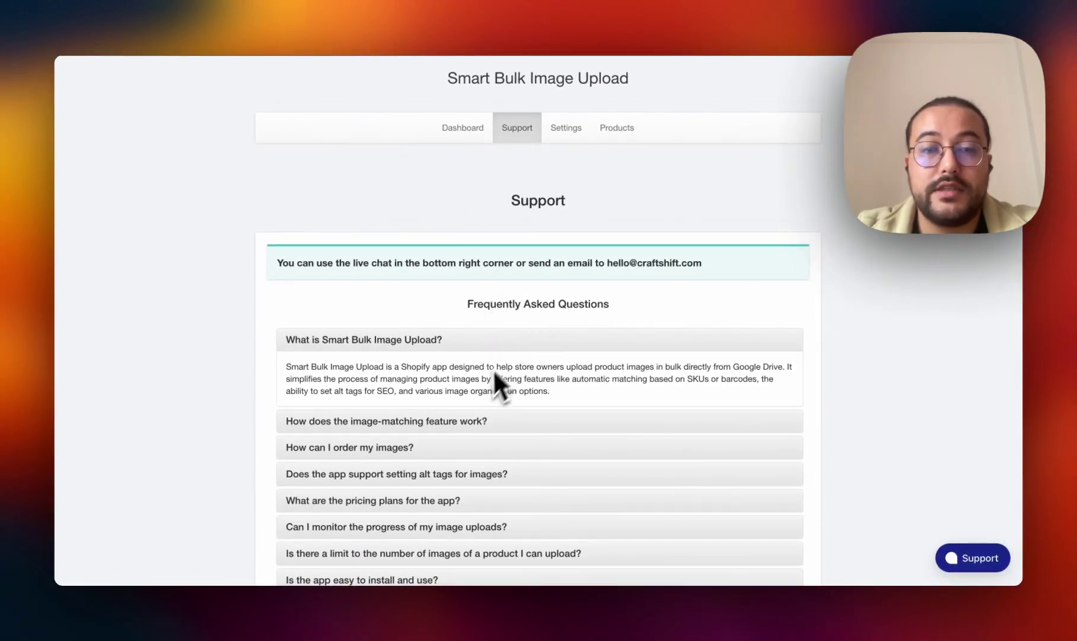
pyautogui.scroll(-5, 481, 398)
pyautogui.scroll(5, 480, 403)
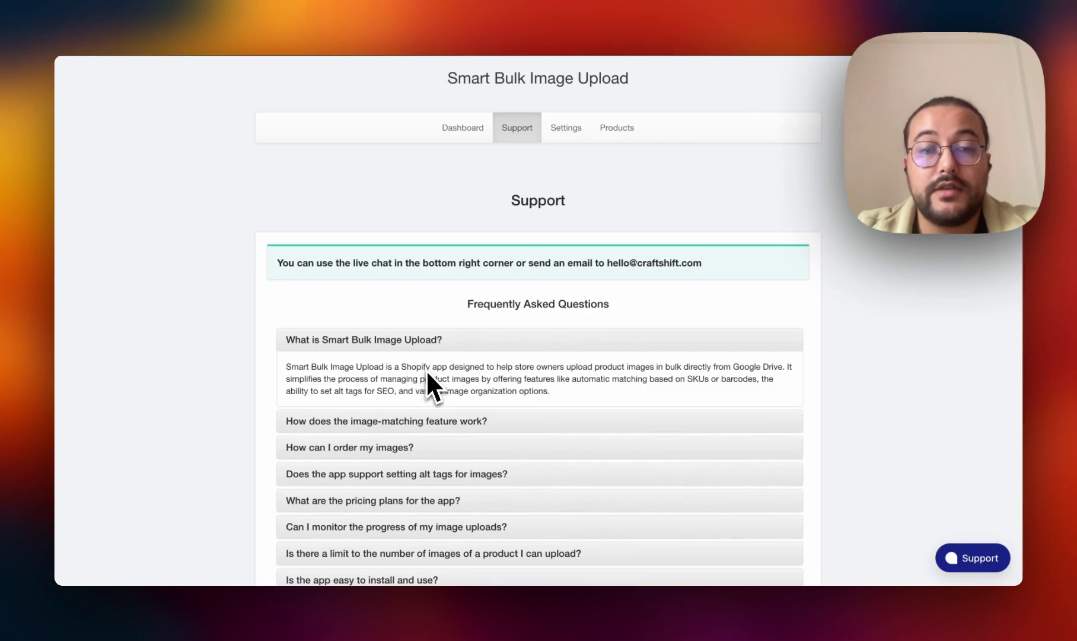
pyautogui.scroll(2, 426, 392)
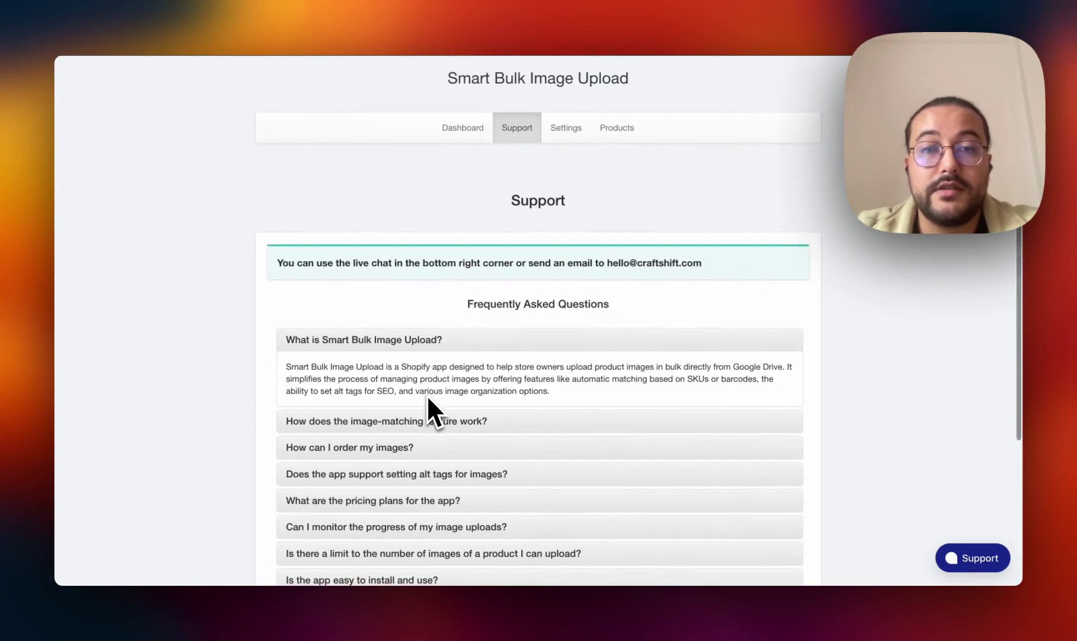